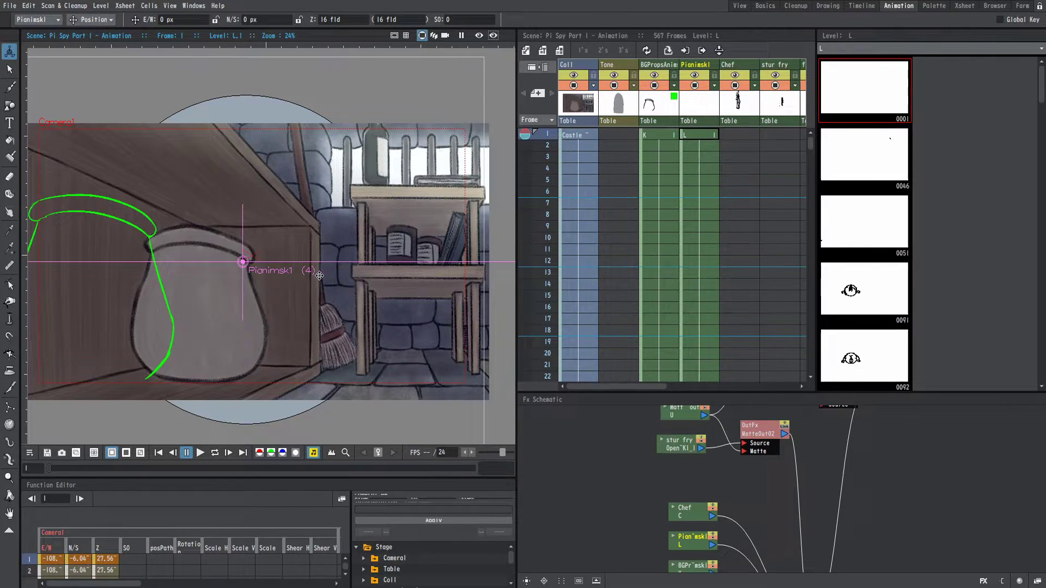
# Make stur fry the current column and pan the schematic to the fire and Glow01 nodes.
pyautogui.scroll(-1, 751, 436)
pyautogui.click(688, 440)
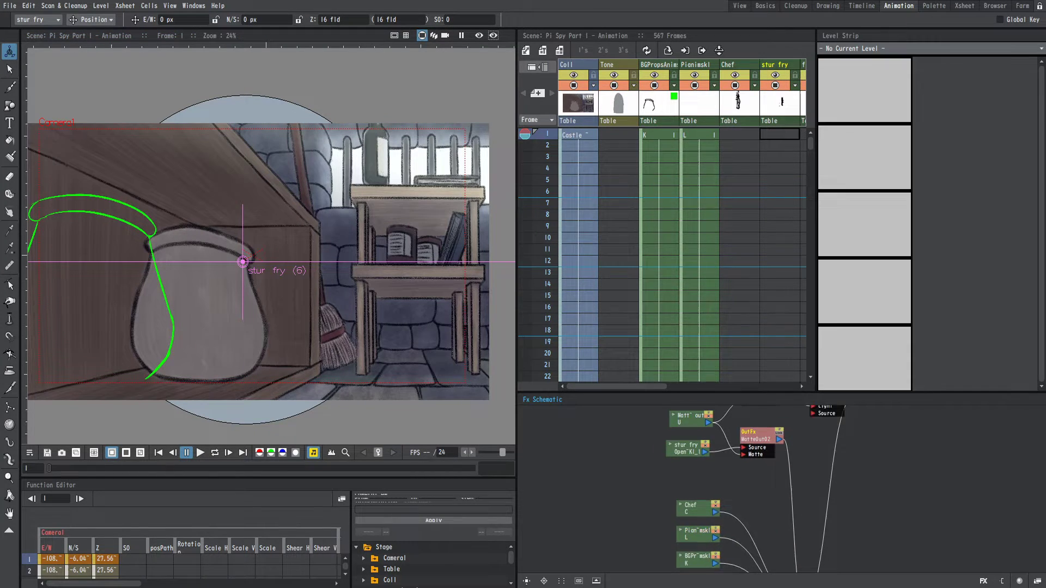
pyautogui.moveTo(733, 415); pyautogui.dragTo(741, 531)
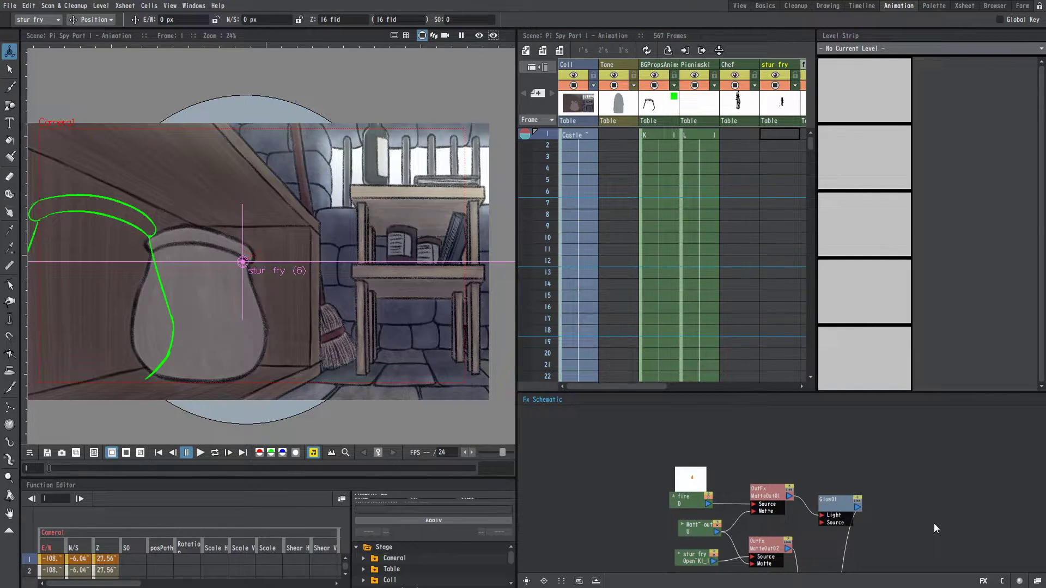
pyautogui.scroll(-3, 851, 530)
pyautogui.moveTo(851, 529); pyautogui.dragTo(823, 472)
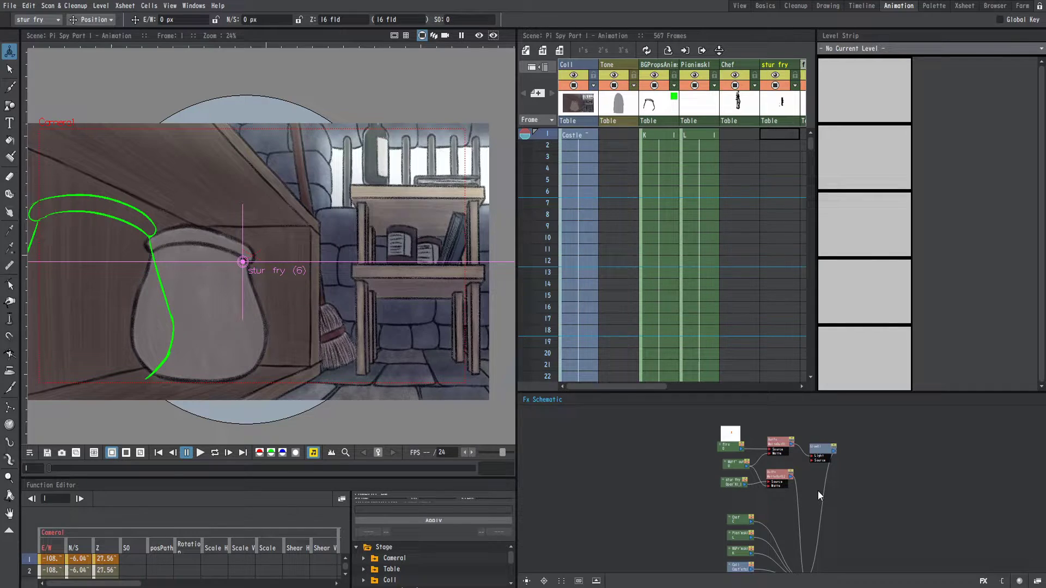
pyautogui.scroll(2, 818, 491)
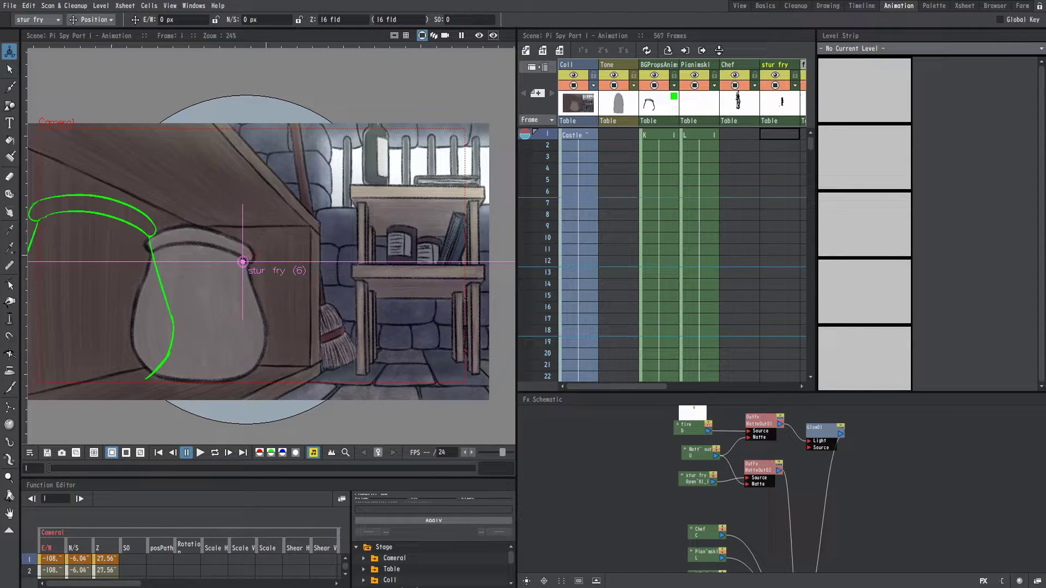
pyautogui.click(1037, 581)
pyautogui.click(1037, 581)
pyautogui.click(1037, 580)
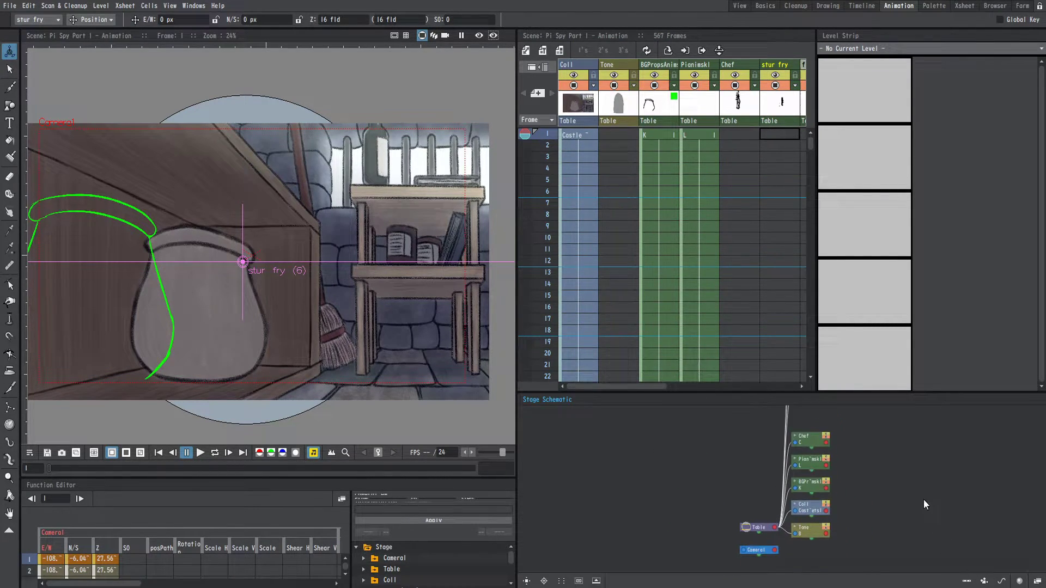
pyautogui.scroll(3, 796, 512)
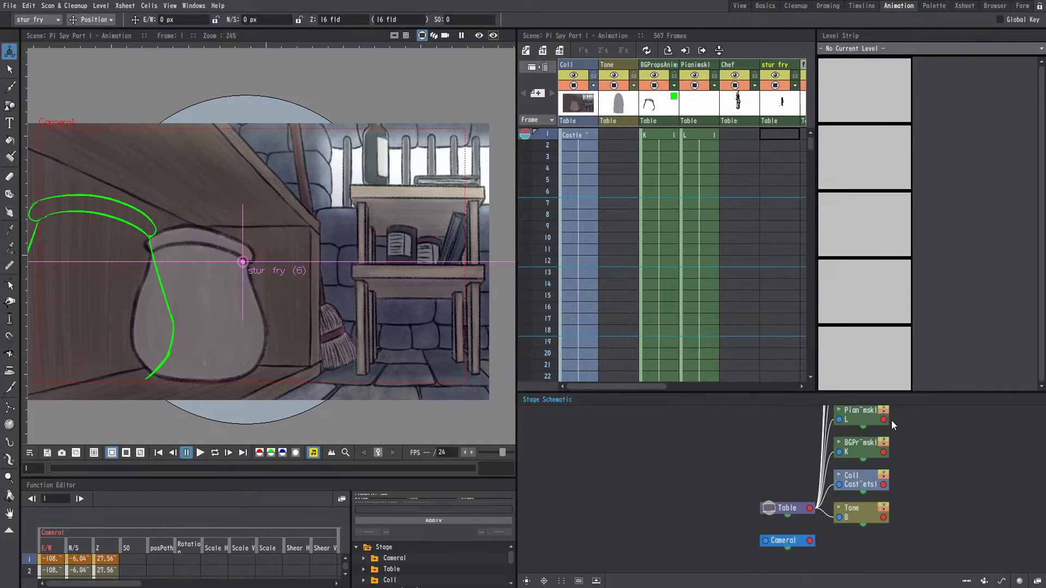
pyautogui.scroll(-2, 891, 420)
pyautogui.scroll(-1, 896, 526)
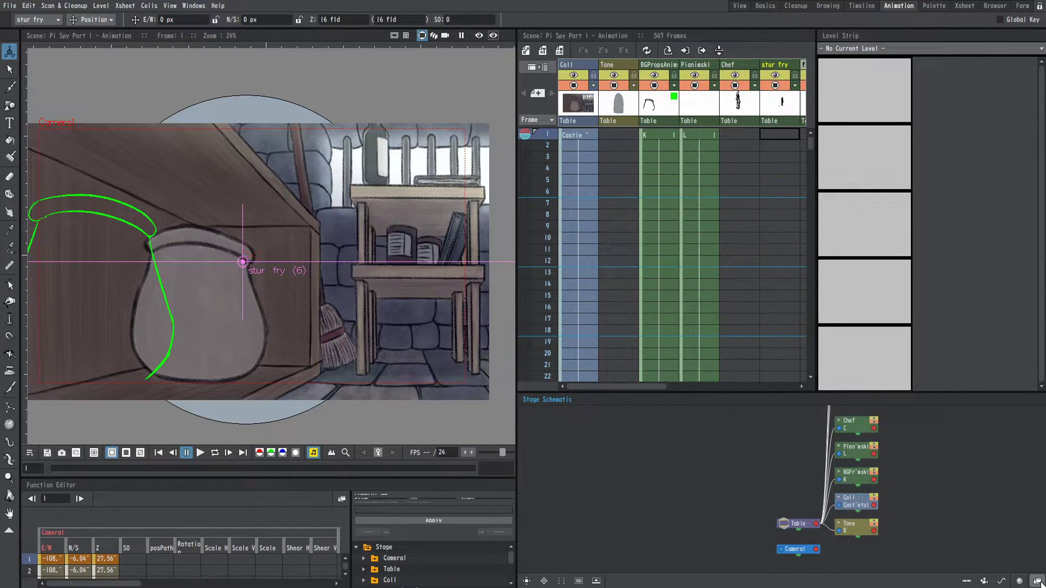
pyautogui.click(1037, 581)
pyautogui.scroll(2, 817, 485)
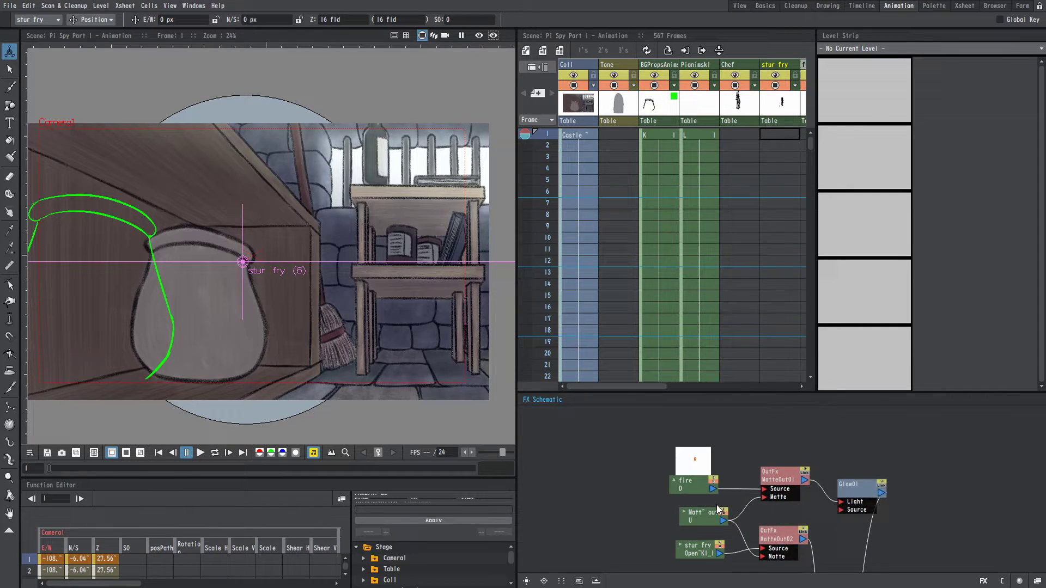
pyautogui.scroll(-2, 731, 482)
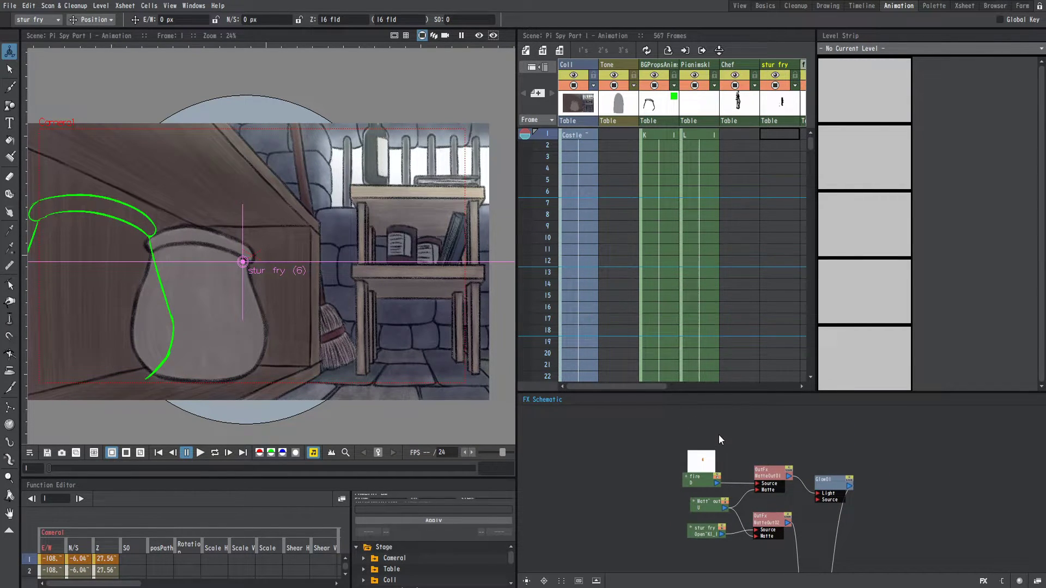
pyautogui.scroll(2, 491, 133)
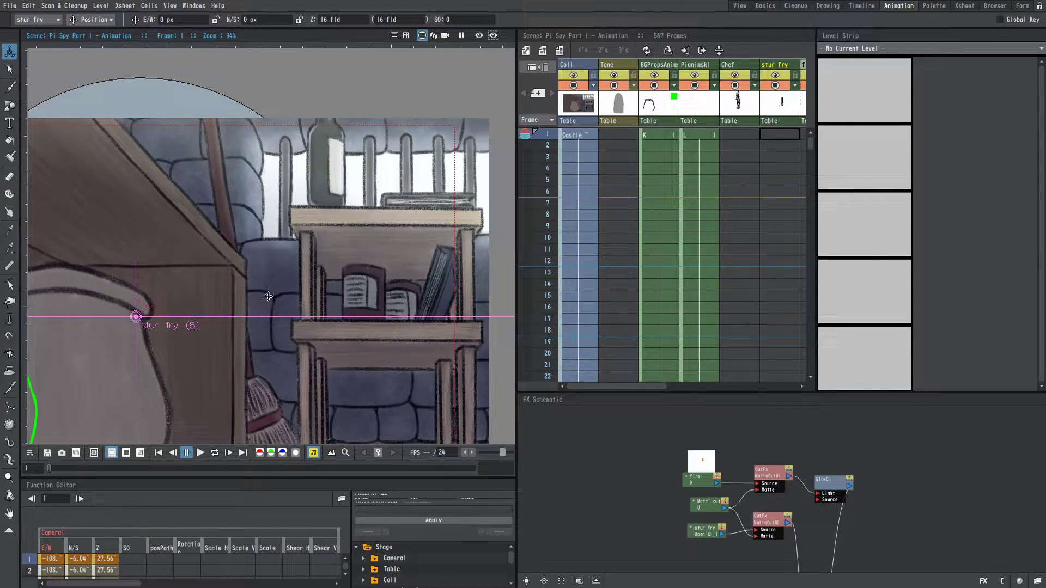
pyautogui.scroll(-1, 305, 278)
pyautogui.scroll(-1, 326, 229)
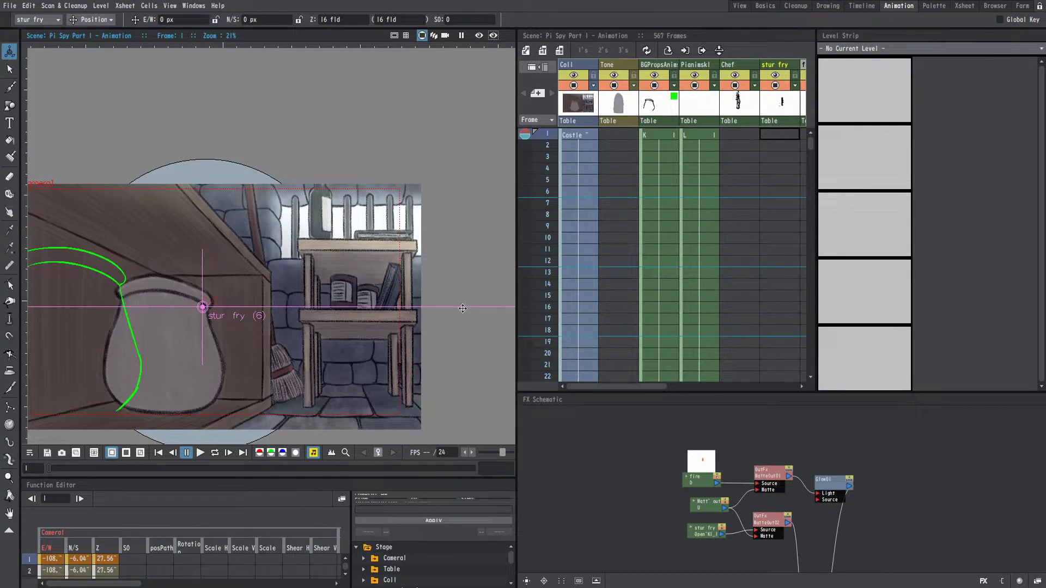
pyautogui.scroll(1, 414, 289)
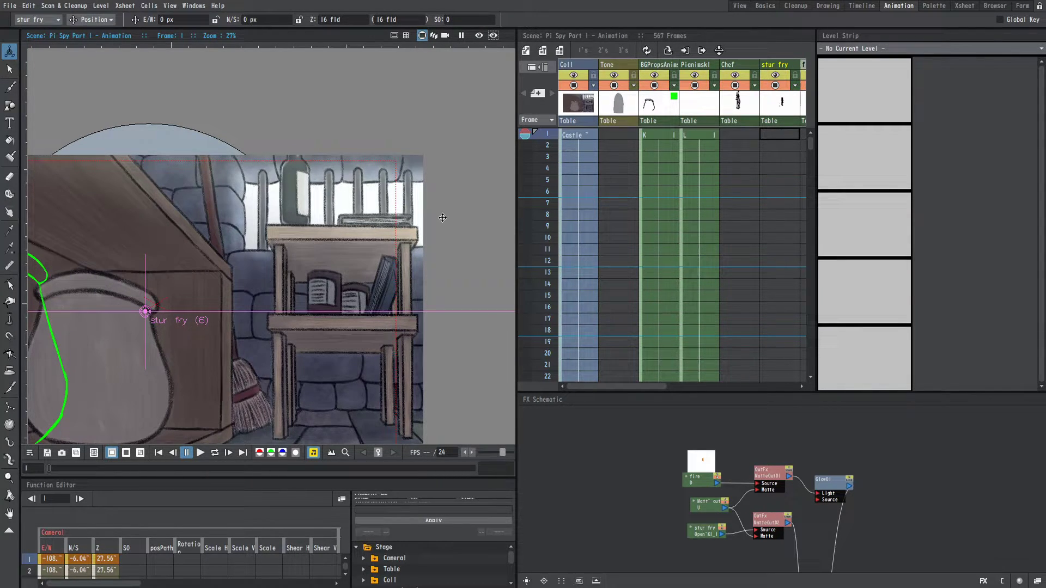
pyautogui.scroll(1, 684, 433)
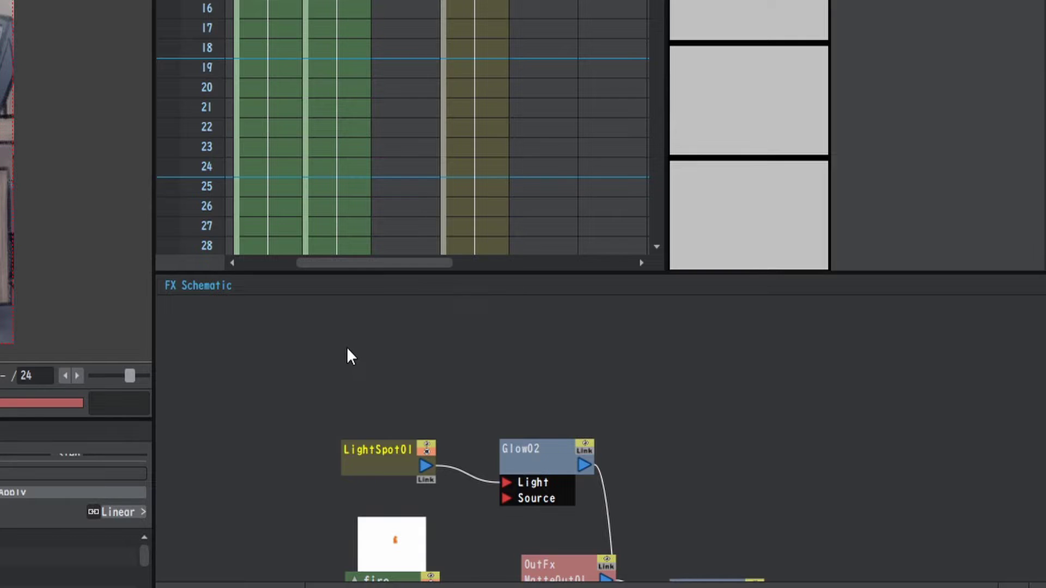
# Add a Light Spot node from Add FX > Light and move it aside in the schematic.
pyautogui.rightClick(347, 349)
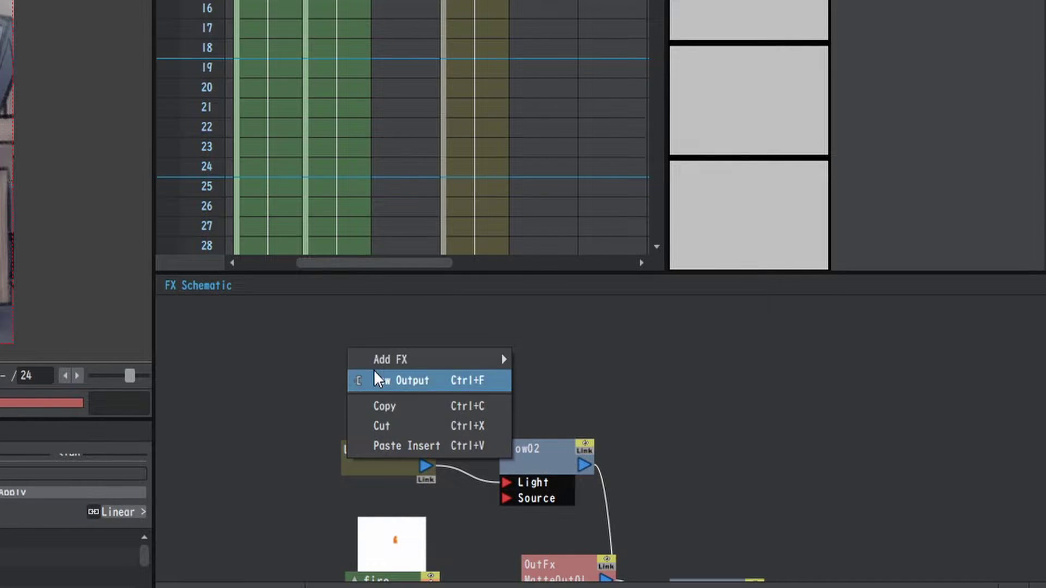
pyautogui.moveTo(375, 361)
pyautogui.moveTo(626, 497)
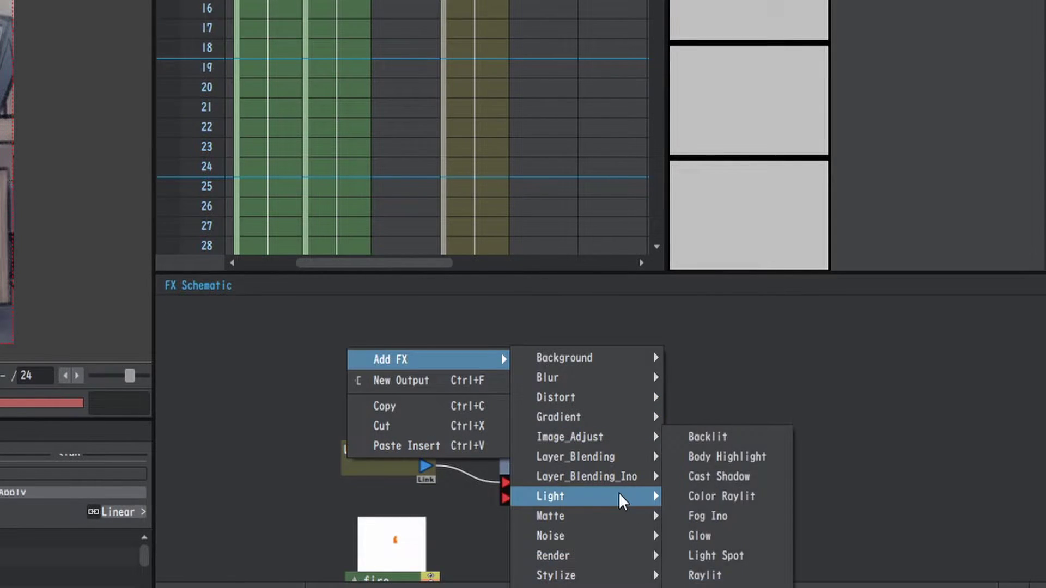
pyautogui.click(725, 554)
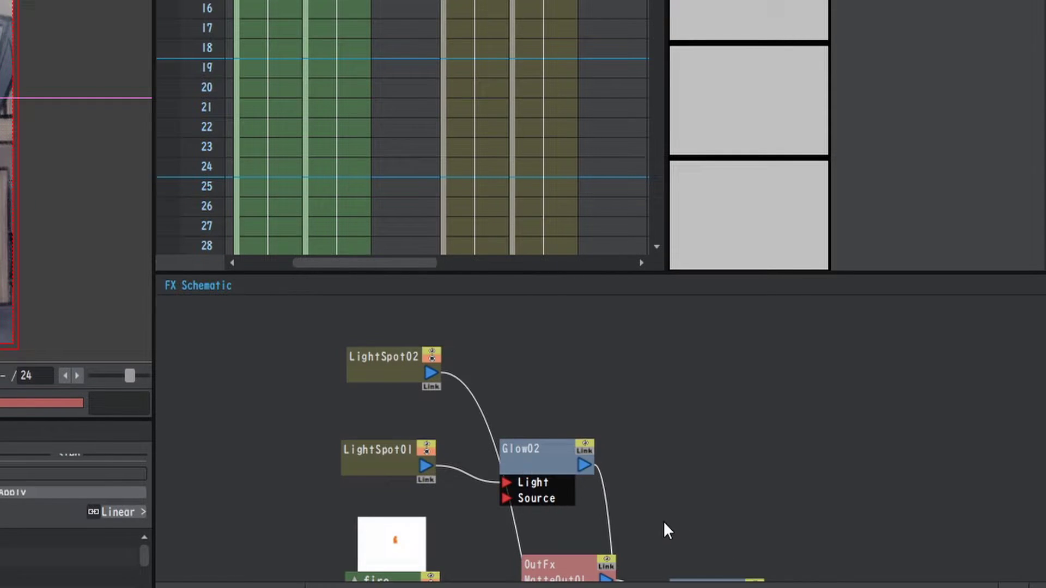
pyautogui.moveTo(379, 386)
pyautogui.mouseDown()
pyautogui.moveTo(380, 399)
pyautogui.moveTo(381, 361)
pyautogui.moveTo(388, 376)
pyautogui.mouseUp()
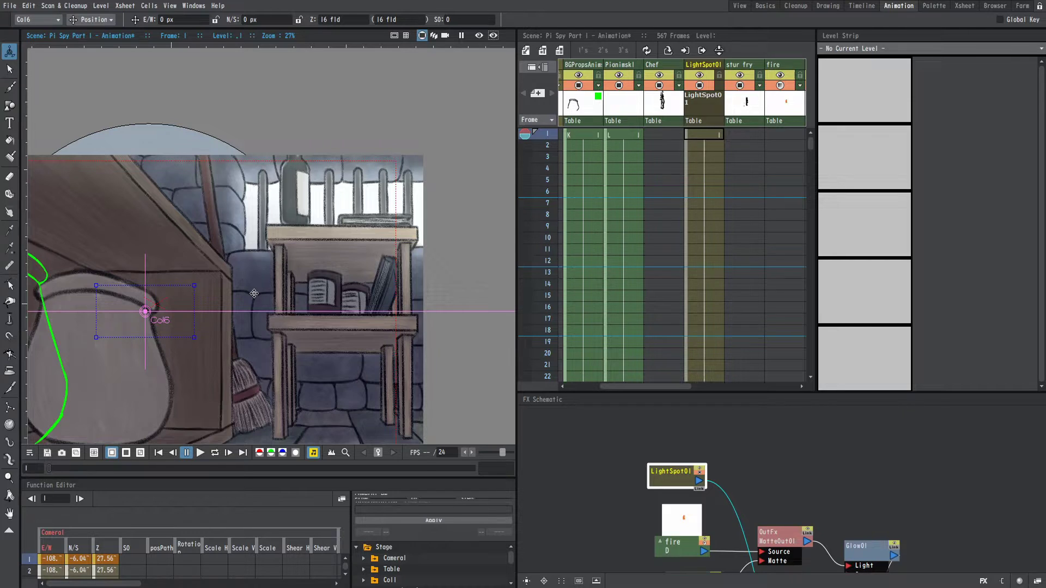
# Drag the Col6 light spot over the kitchen window, to about E/W 889.44 px, N/S 439.73 px.
pyautogui.moveTo(255, 311); pyautogui.dragTo(404, 203)
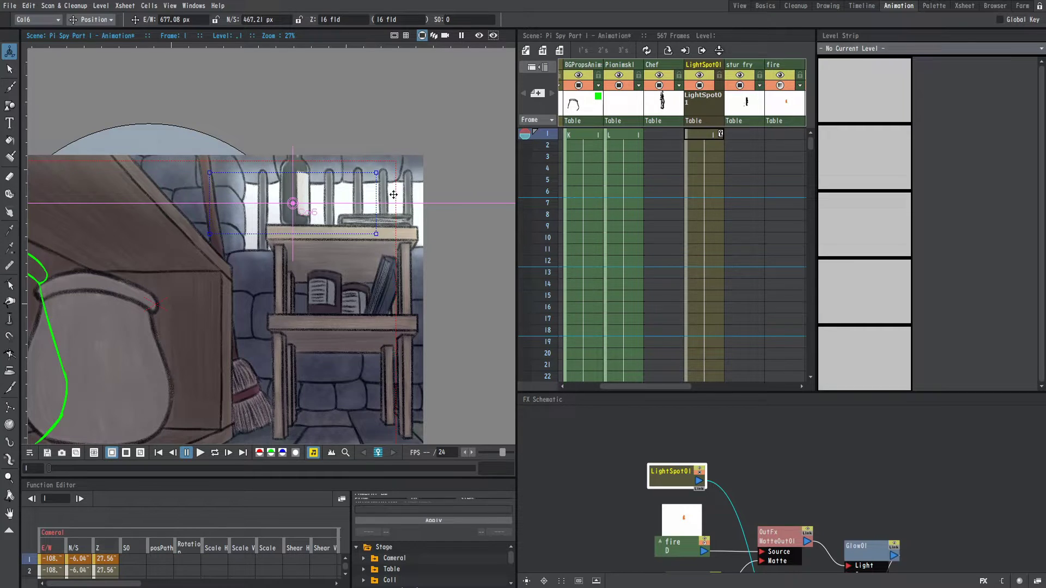
pyautogui.moveTo(394, 194); pyautogui.dragTo(436, 224)
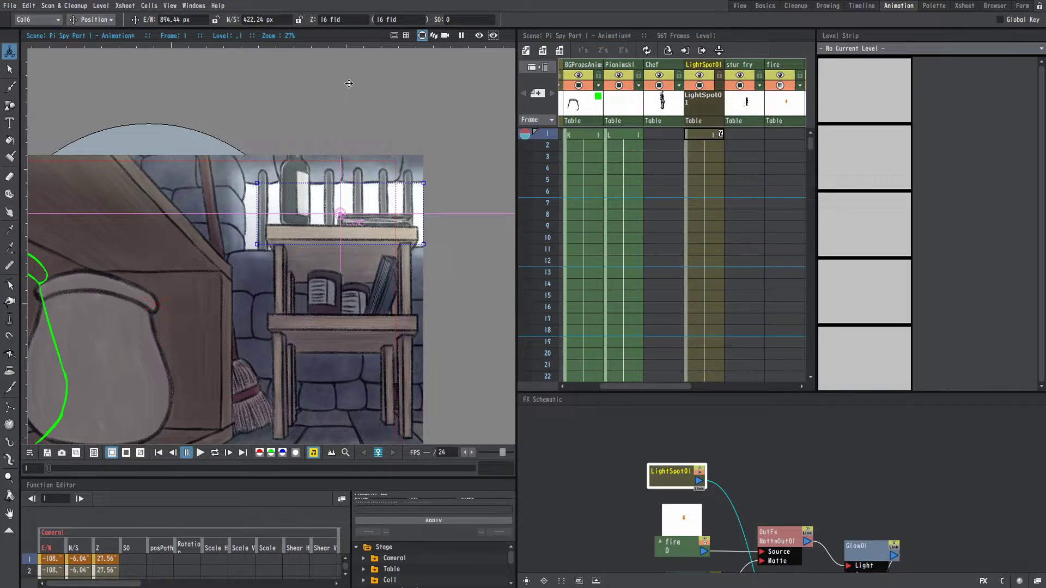
pyautogui.moveTo(331, 274); pyautogui.dragTo(274, 268)
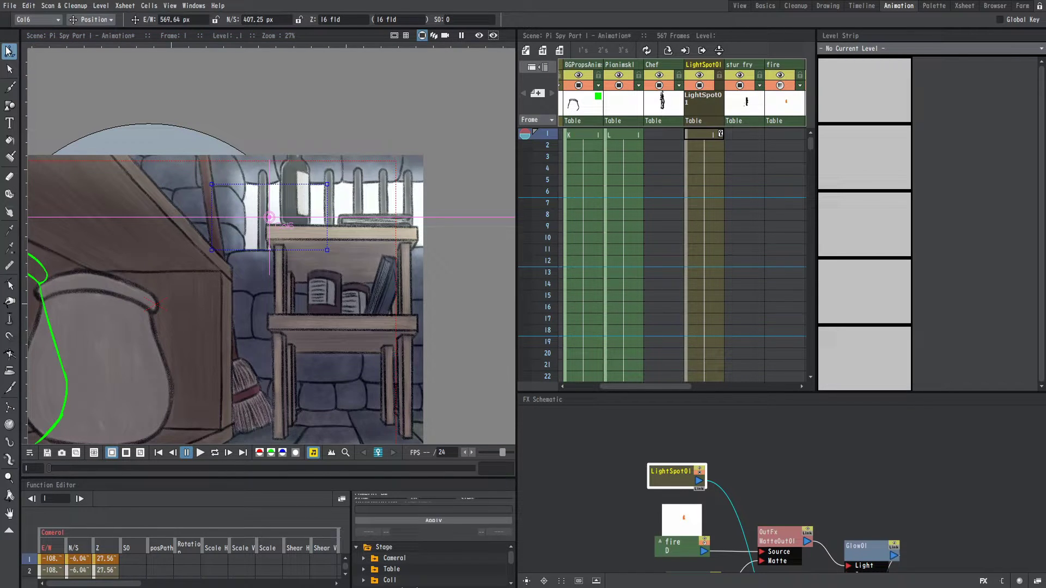
pyautogui.click(8, 50)
pyautogui.moveTo(338, 245); pyautogui.dragTo(391, 246)
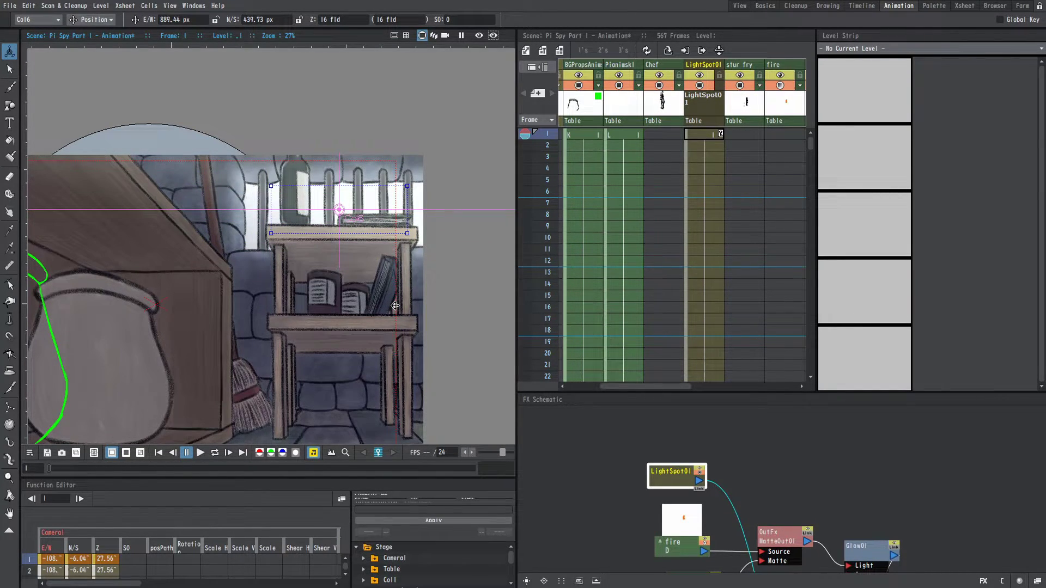
# Render the preview and check LightSpot01's settings: 624.243 by 205.104 px, softness 0.2.
pyautogui.click(479, 36)
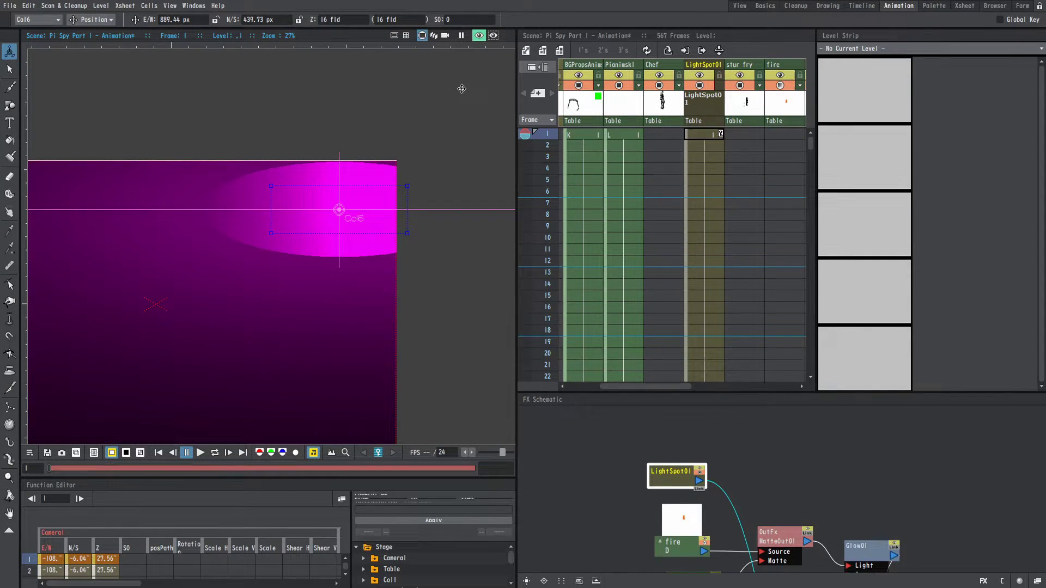
pyautogui.scroll(-2, 338, 310)
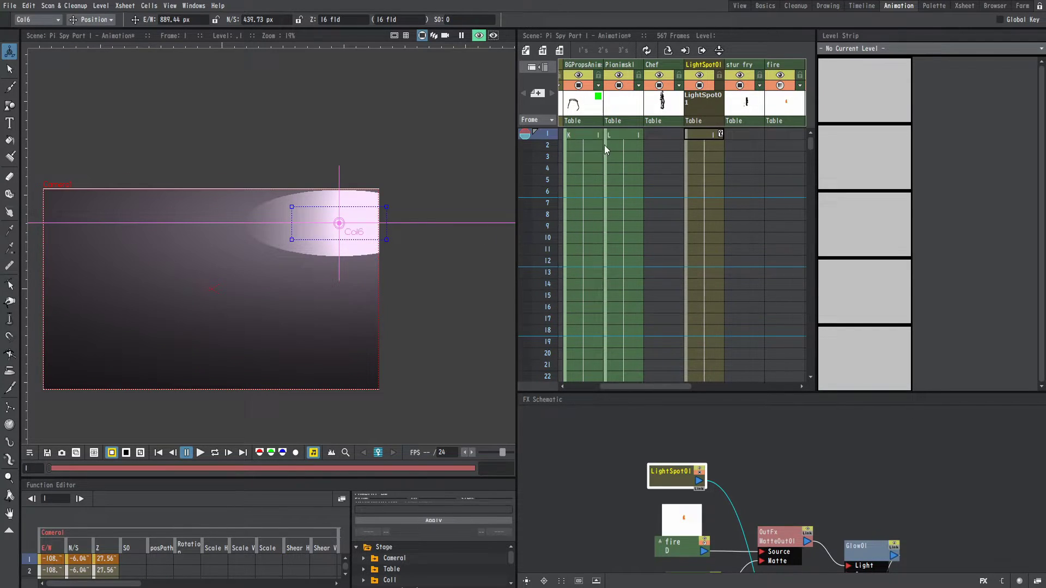
pyautogui.doubleClick(709, 175)
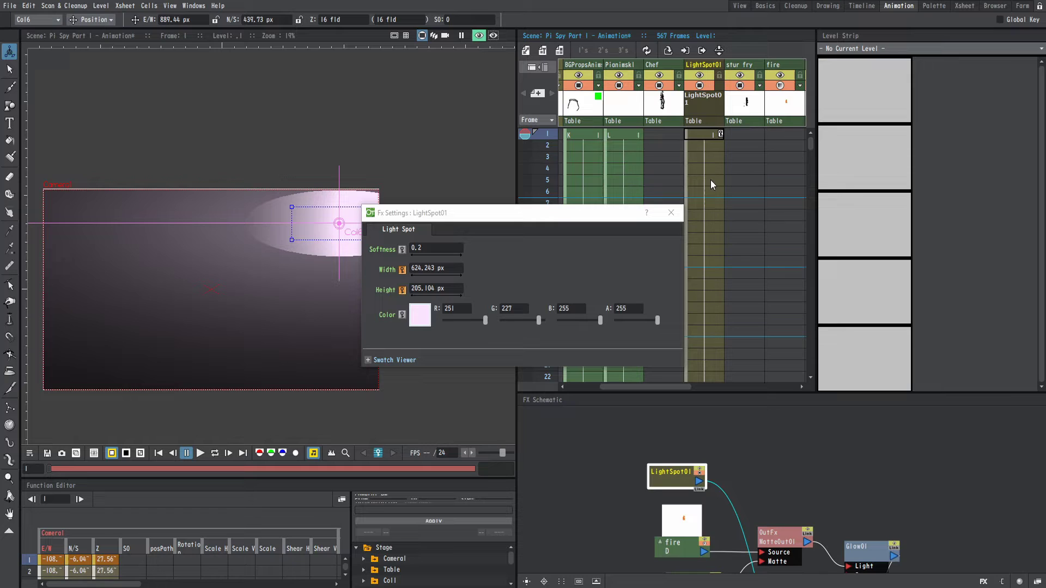
pyautogui.click(672, 214)
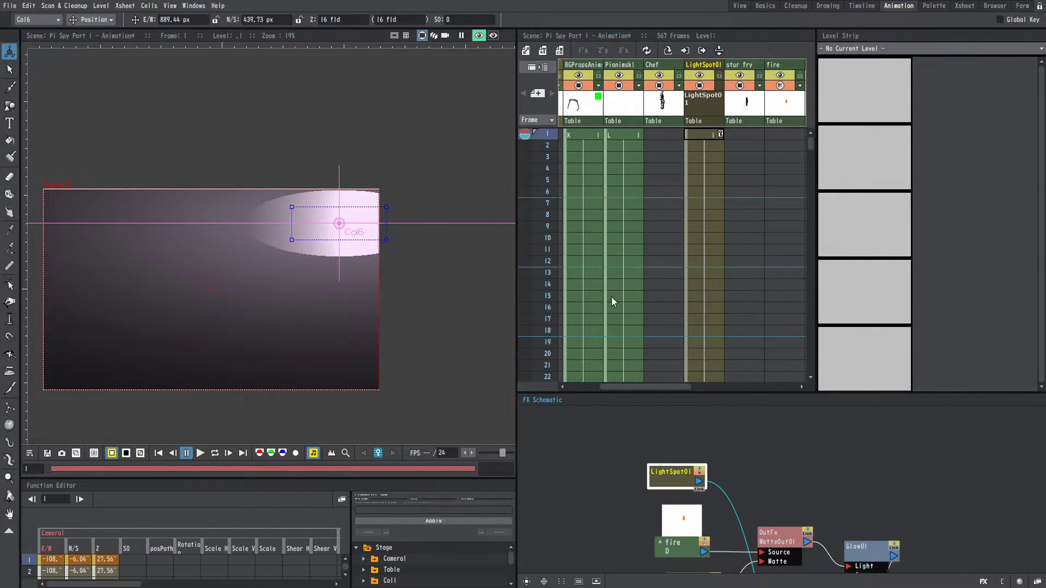
pyautogui.scroll(1, 288, 262)
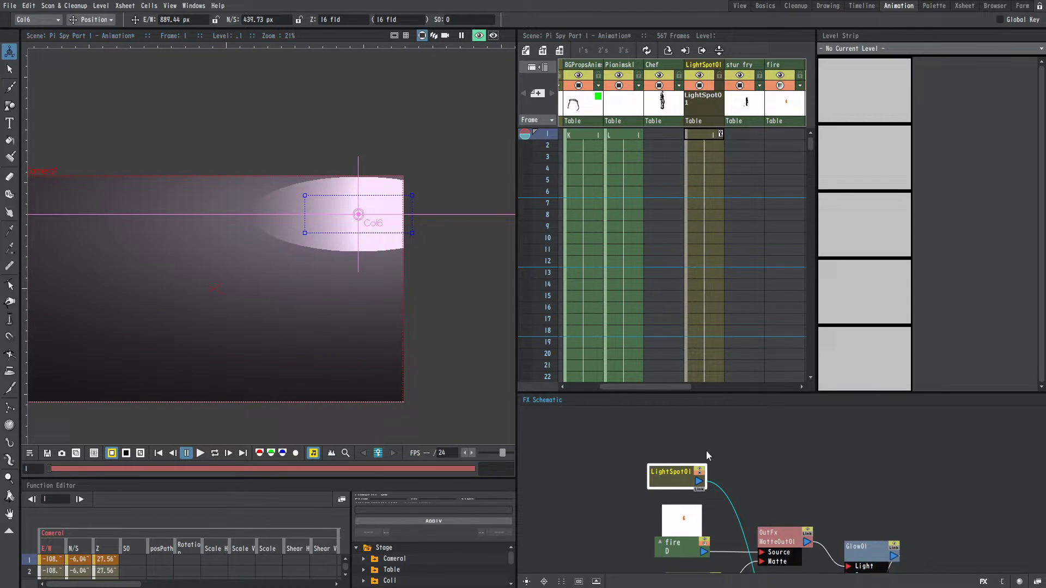
# Open LightSpot01's settings and change its colour to a near-white tone.
pyautogui.doubleClick(666, 485)
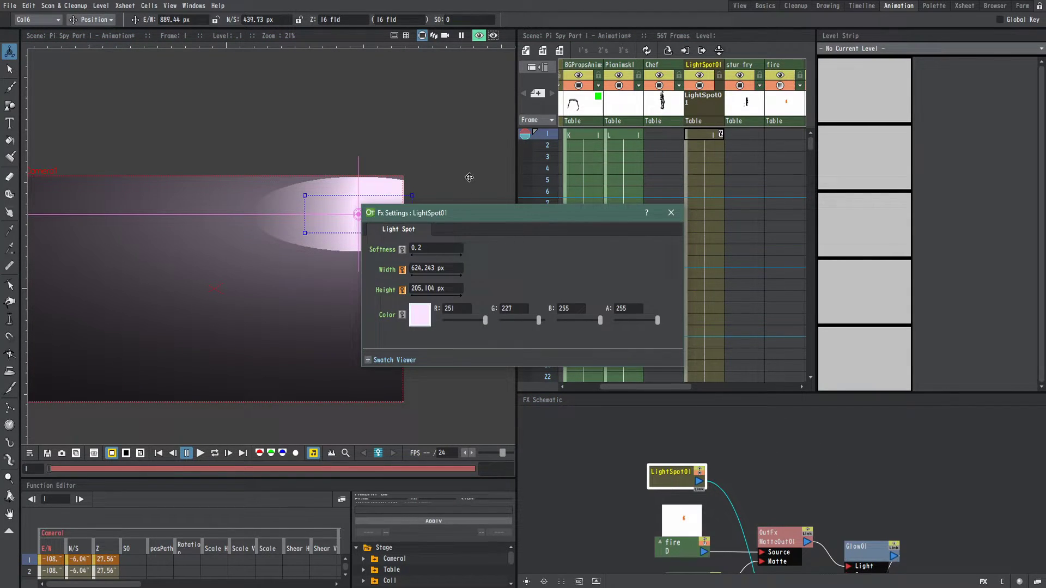
pyautogui.moveTo(466, 211)
pyautogui.mouseDown()
pyautogui.moveTo(455, 198)
pyautogui.moveTo(458, 207)
pyautogui.mouseUp()
pyautogui.click(412, 309)
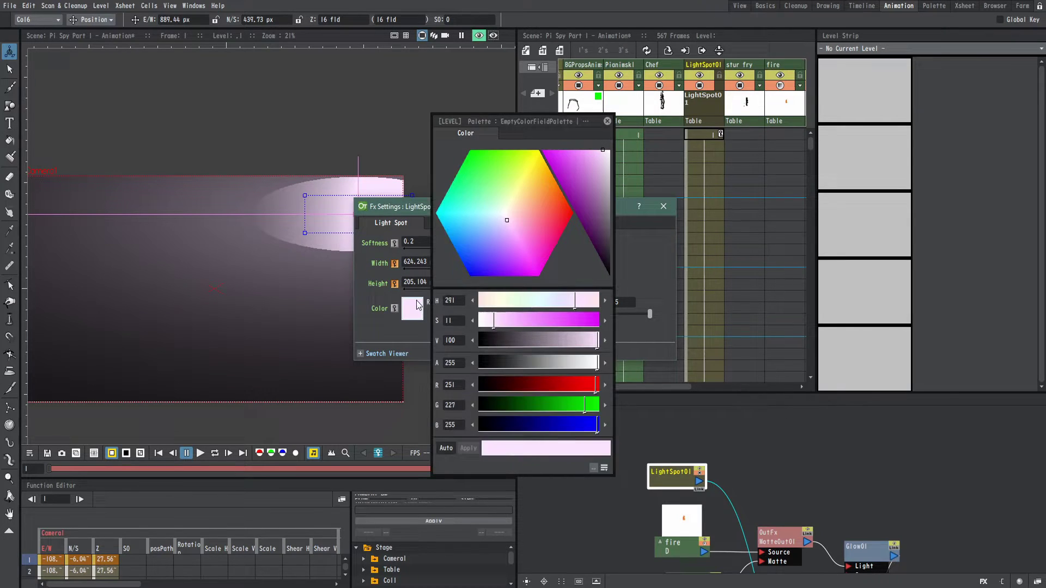
pyautogui.moveTo(505, 242); pyautogui.dragTo(530, 254)
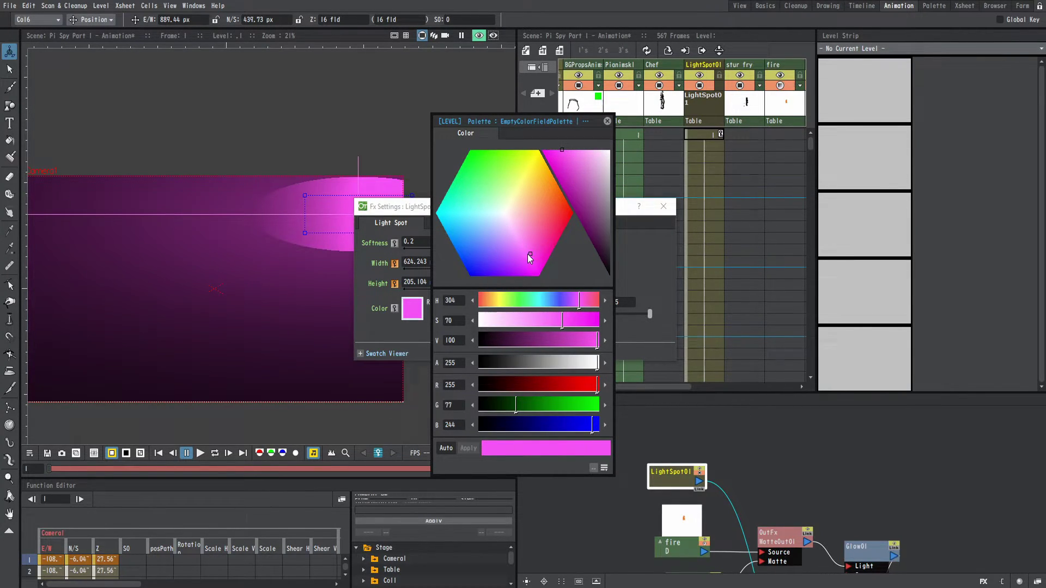
pyautogui.moveTo(527, 253); pyautogui.dragTo(526, 248)
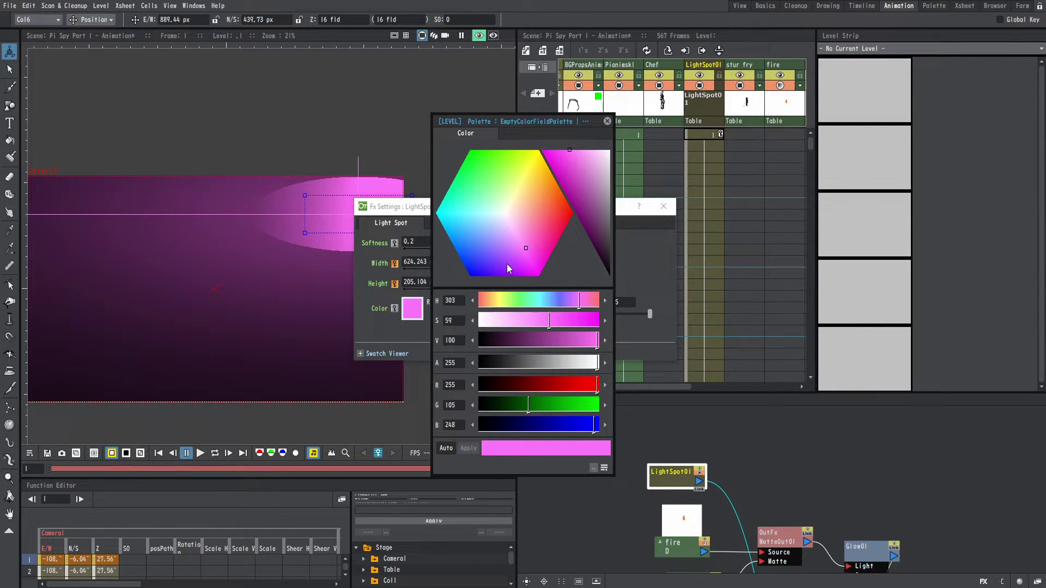
pyautogui.moveTo(519, 237); pyautogui.dragTo(502, 217)
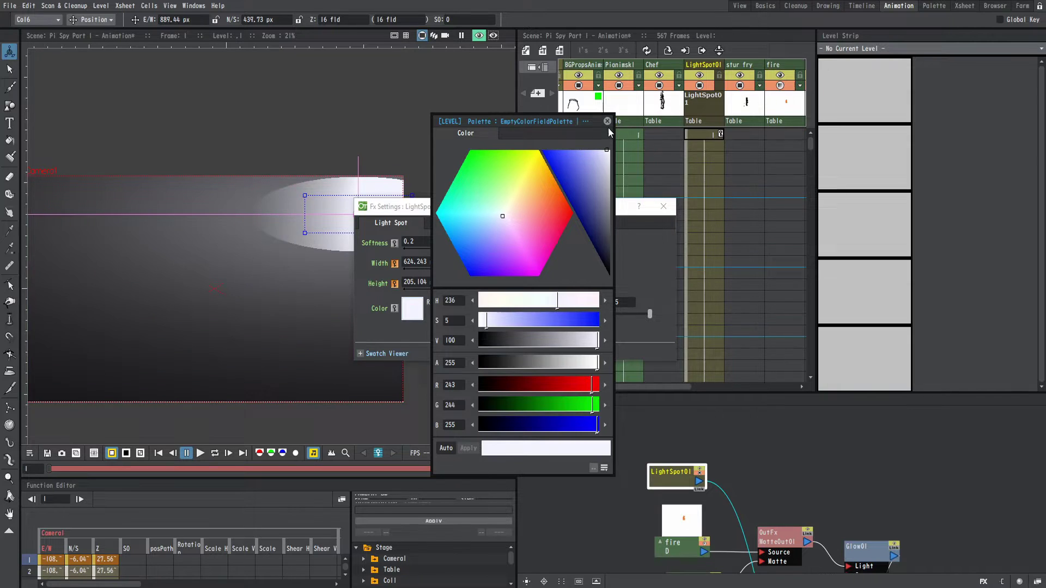
pyautogui.click(607, 121)
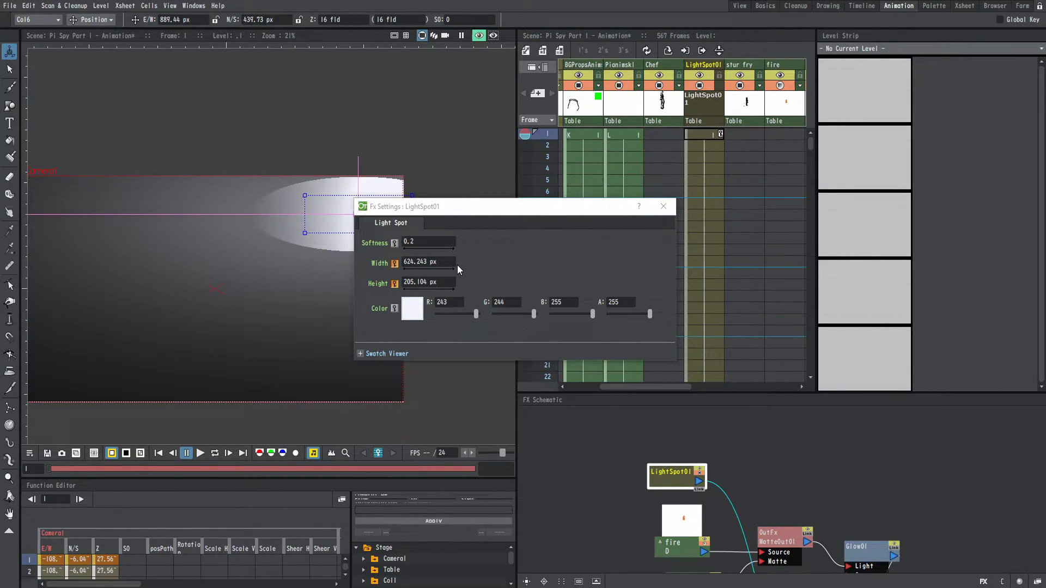
# Set the light spot's Softness to 0.1, close its settings, and nudge the node.
pyautogui.click(426, 240)
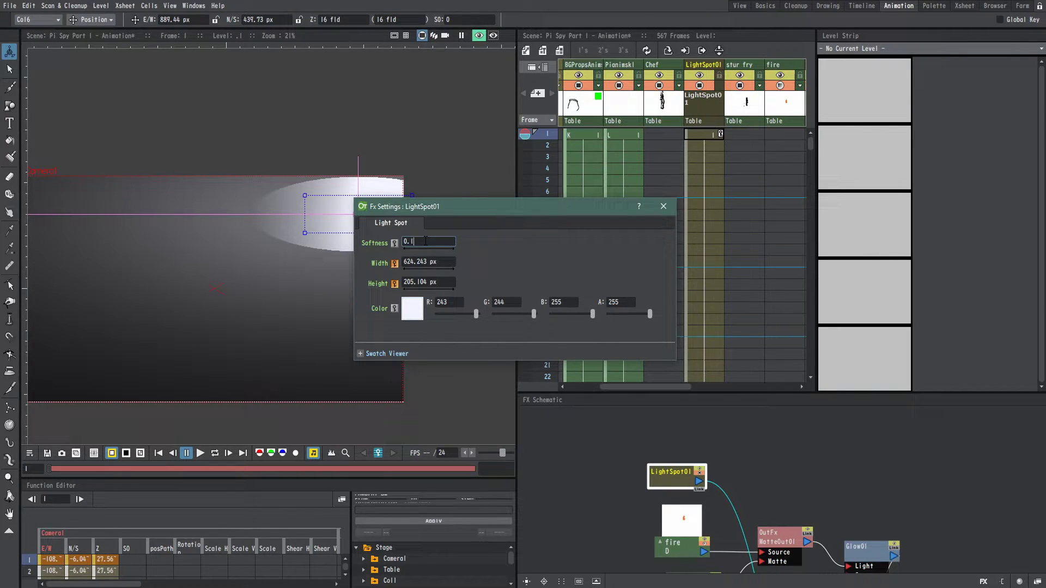
pyautogui.write('0.1')
pyautogui.press('Return')
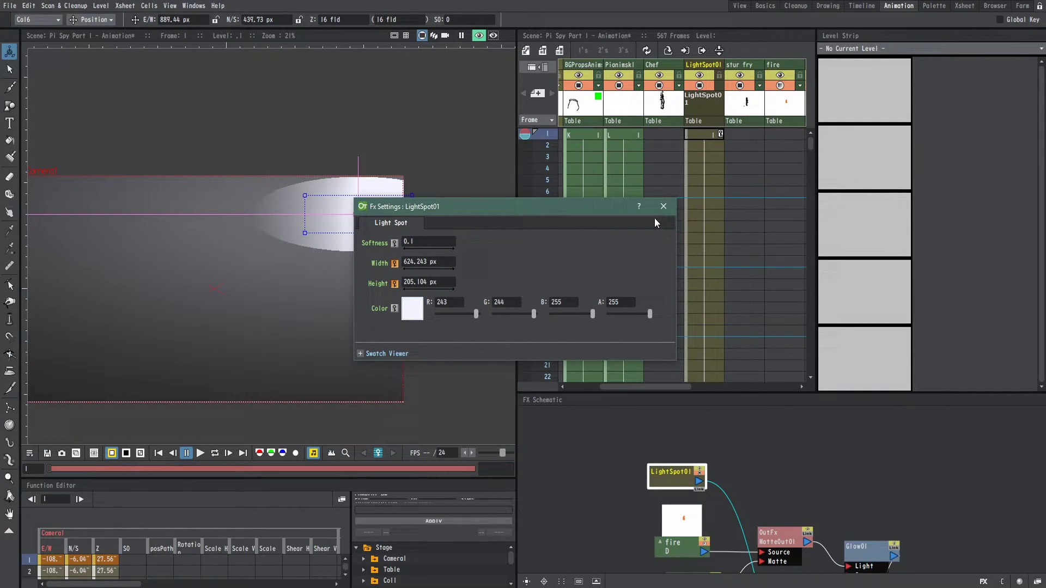
pyautogui.click(663, 207)
pyautogui.moveTo(679, 481); pyautogui.dragTo(682, 474)
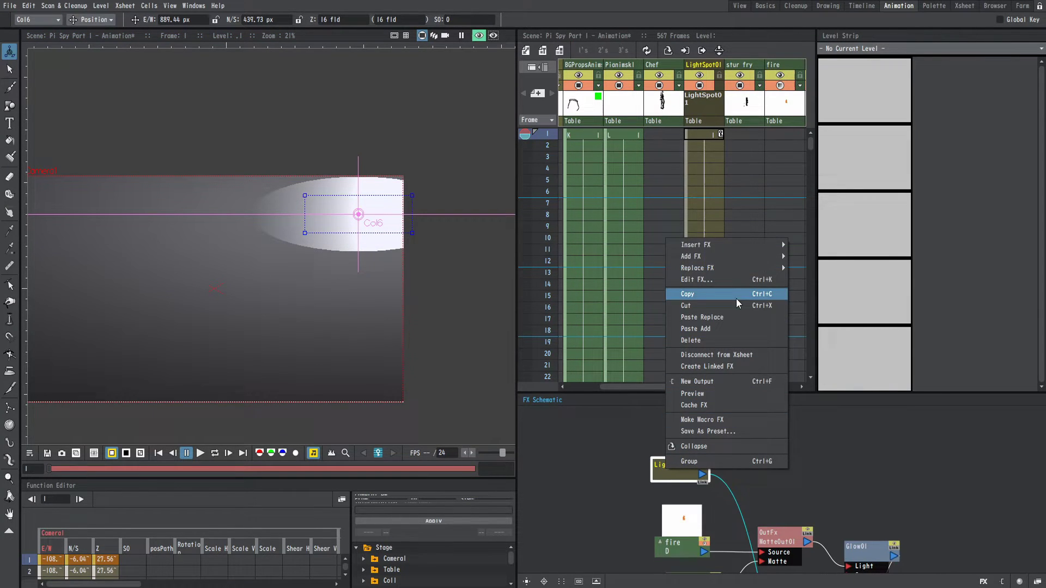
# Insert a Glow effect after LightSpot01 via Insert FX > Light > Glow.
pyautogui.moveTo(762, 252)
pyautogui.moveTo(840, 328)
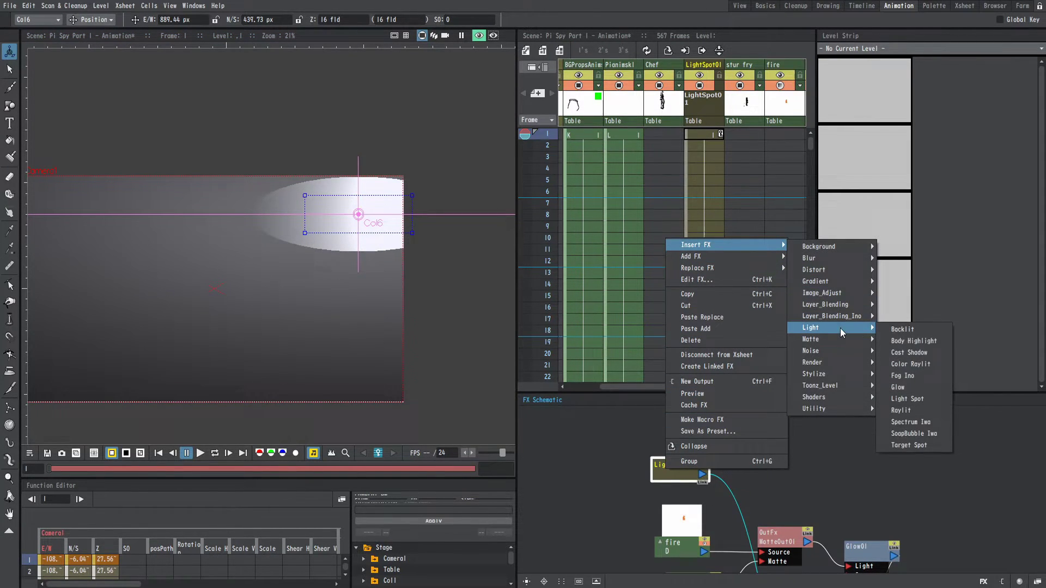
pyautogui.click(923, 390)
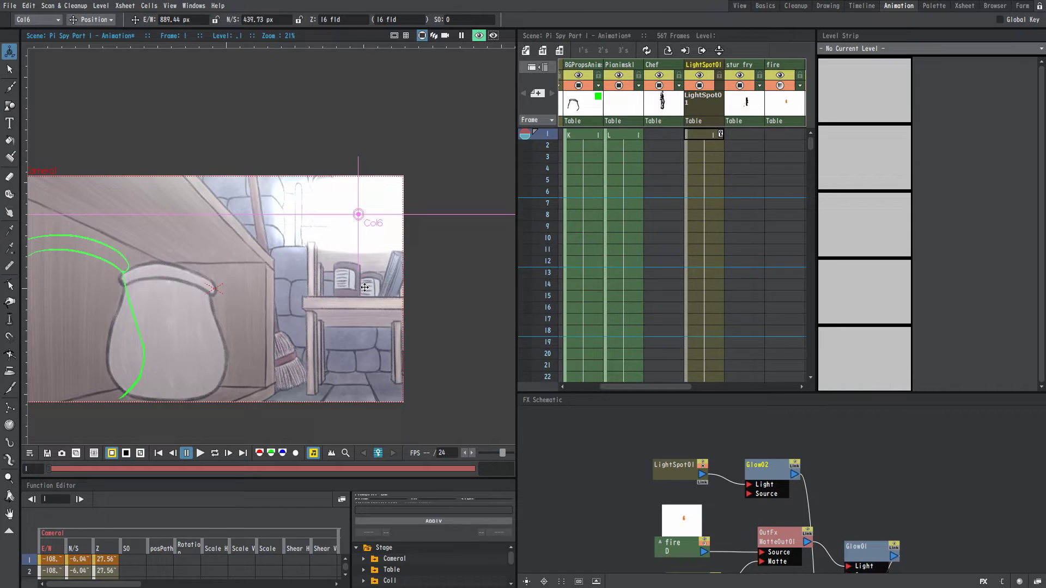
# Turn off the rendered preview and select the LightSpot01 cell at frame 1.
pyautogui.click(475, 37)
pyautogui.scroll(1, 354, 229)
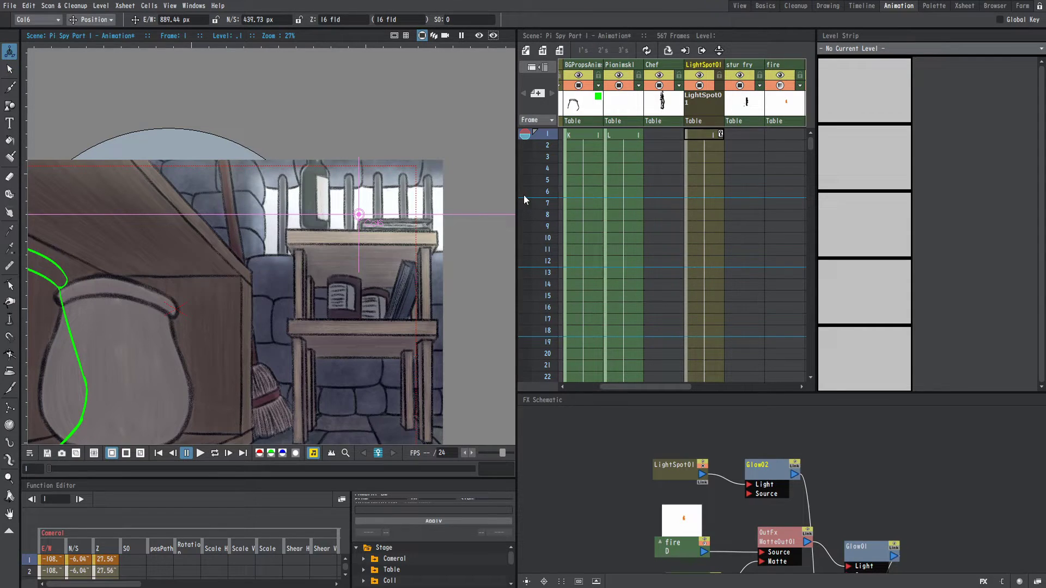
pyautogui.click(695, 134)
pyautogui.click(691, 464)
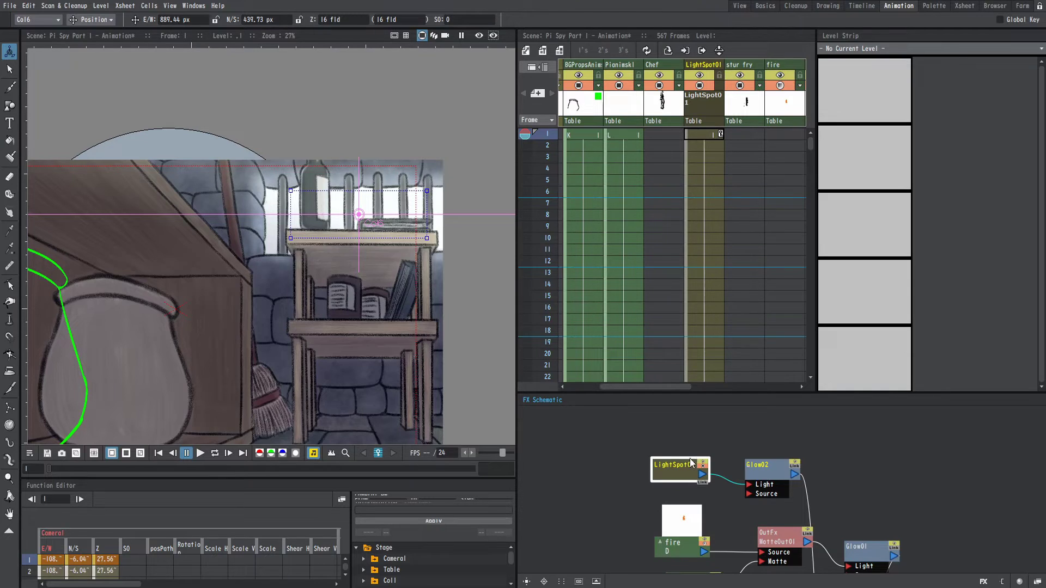
pyautogui.click(701, 134)
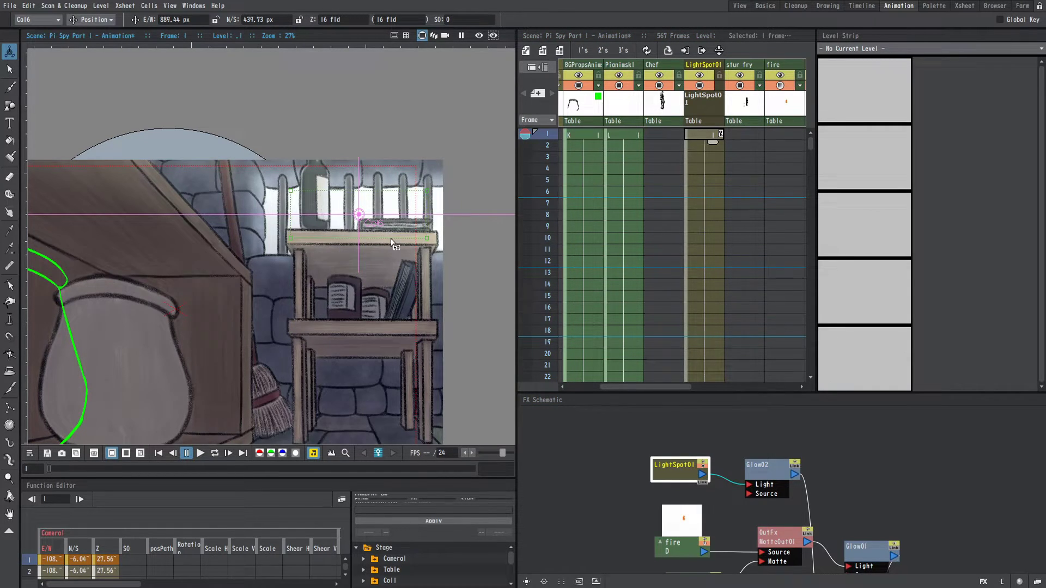
# Flatten the light spot into a thin band and turn the rendered preview back on.
pyautogui.scroll(2, 388, 244)
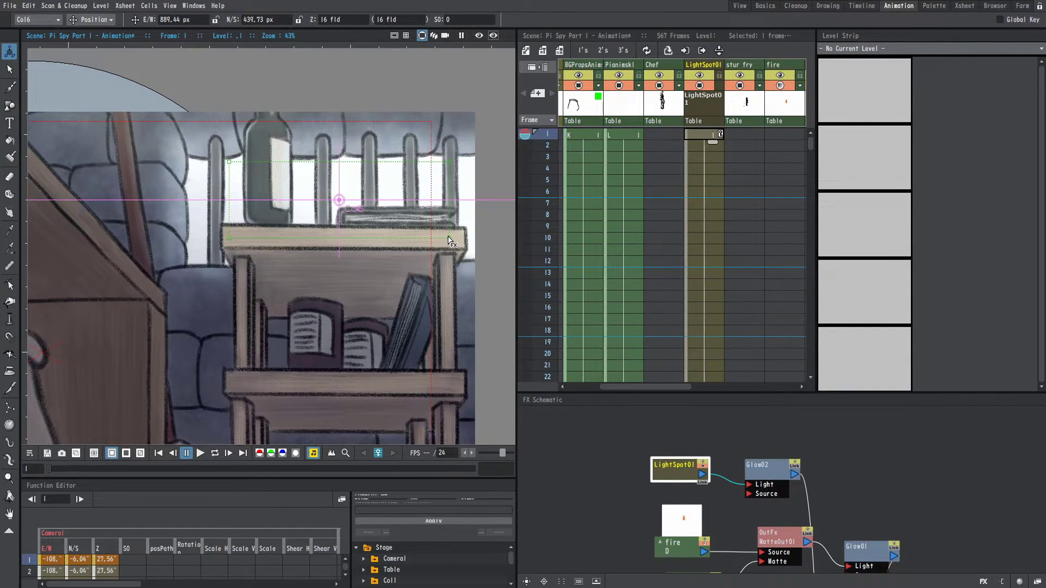
pyautogui.moveTo(450, 239); pyautogui.dragTo(478, 213)
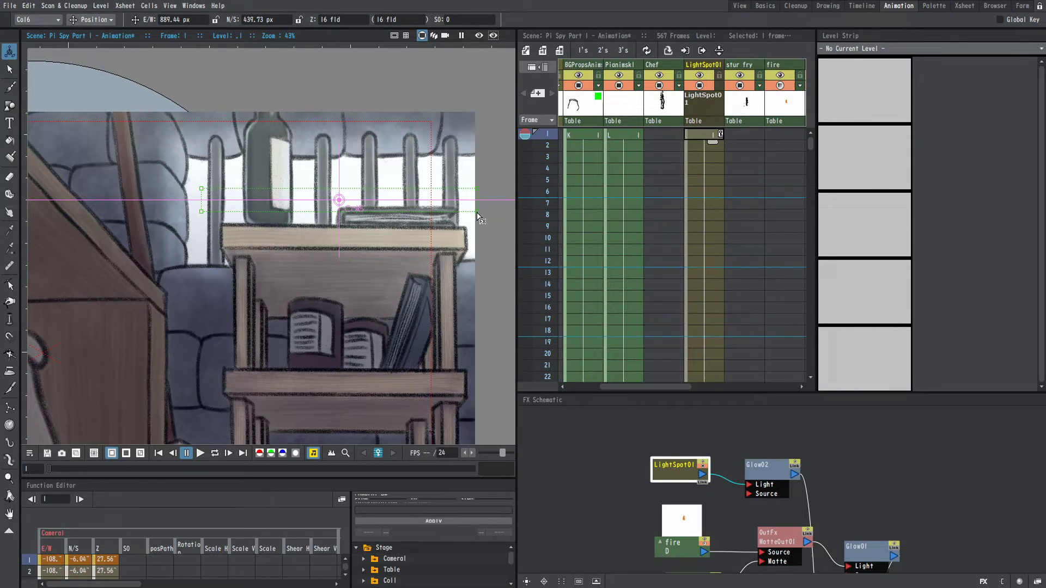
pyautogui.click(483, 35)
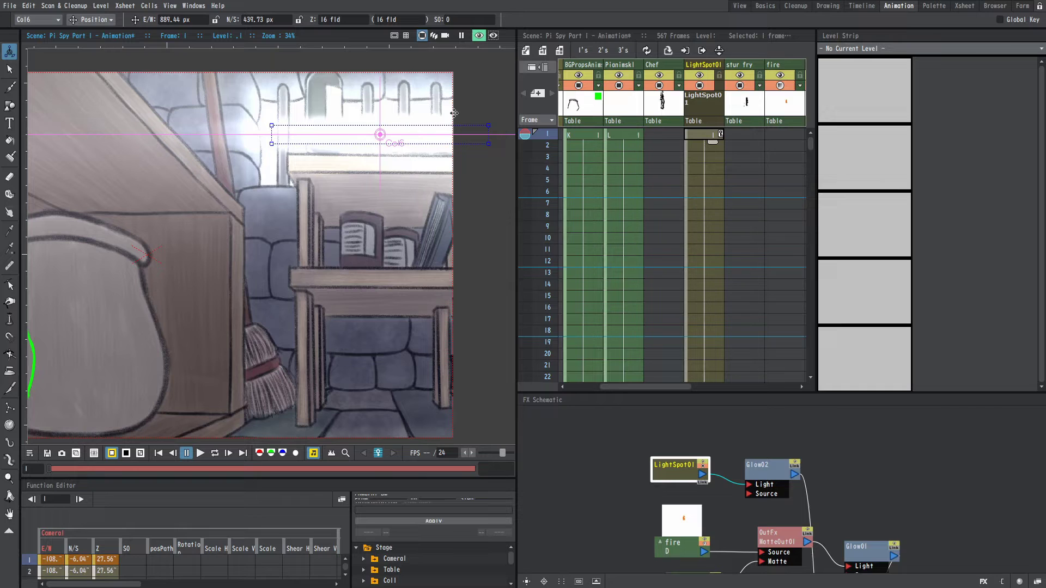
# Resize the light spot band so it fits across the kitchen window.
pyautogui.scroll(-2, 436, 169)
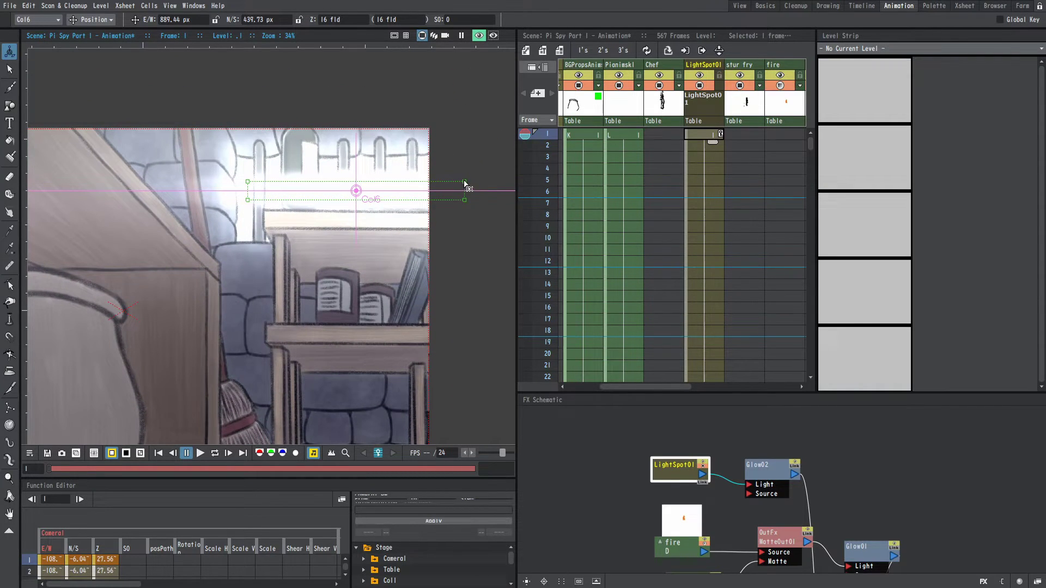
pyautogui.moveTo(463, 181); pyautogui.dragTo(478, 155)
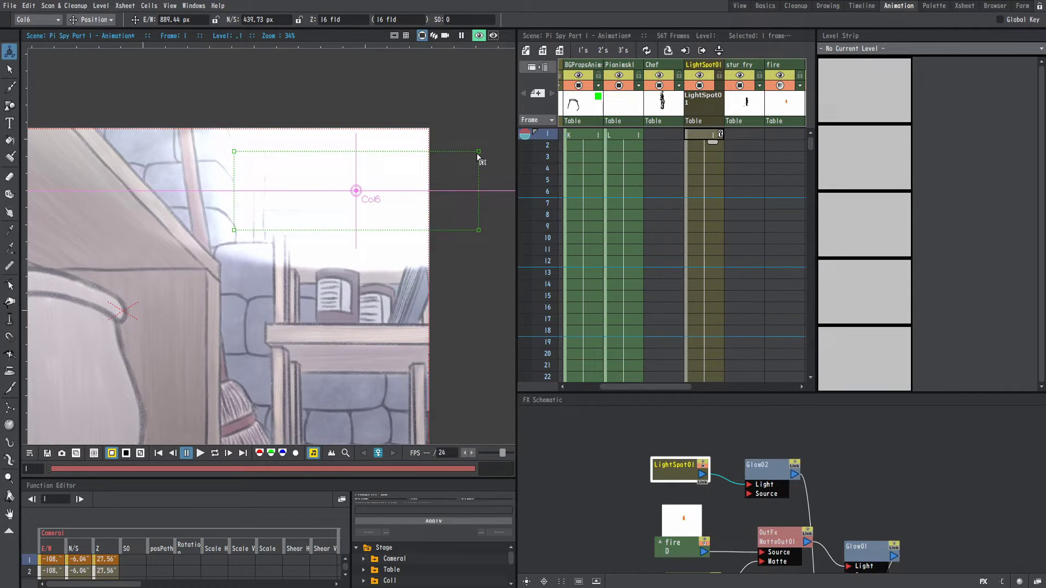
pyautogui.moveTo(478, 233); pyautogui.dragTo(479, 226)
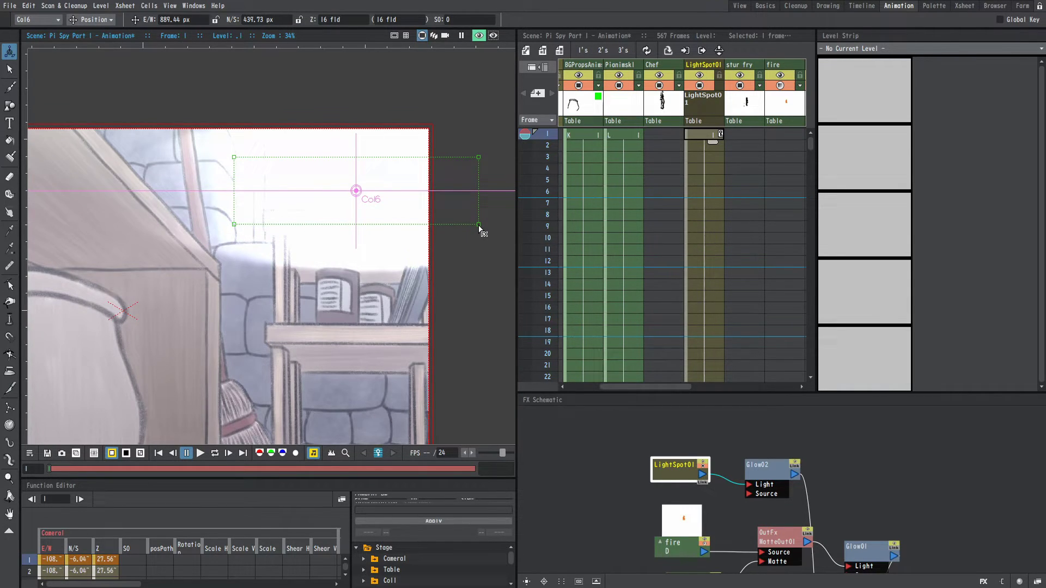
pyautogui.scroll(-5, 479, 226)
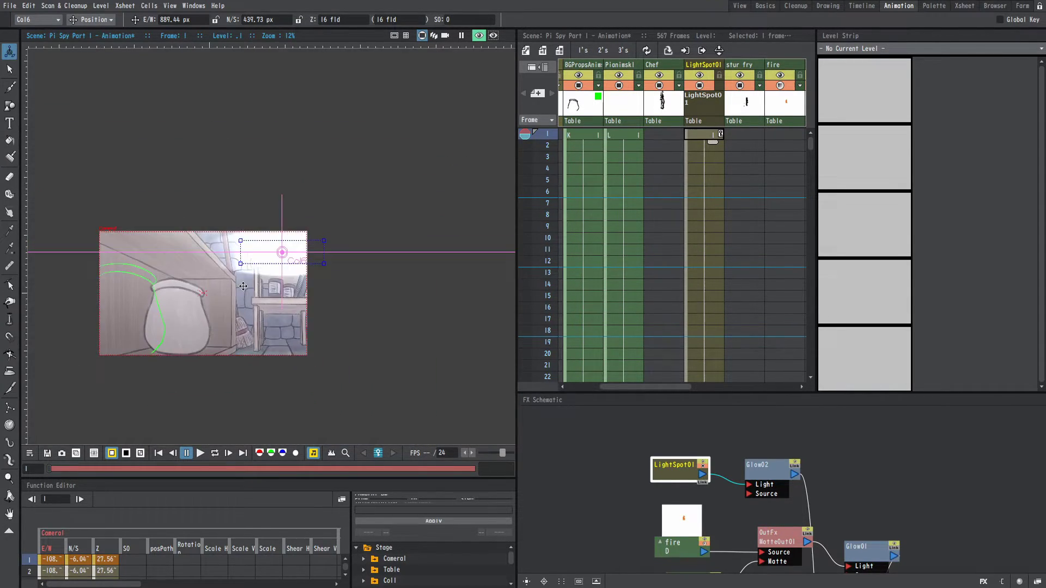
pyautogui.scroll(6, 250, 234)
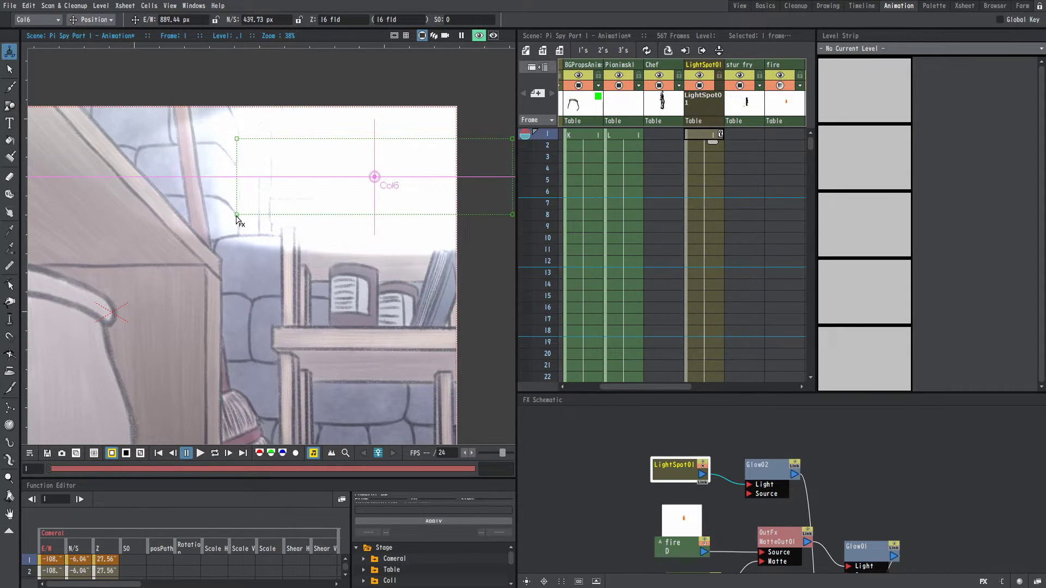
pyautogui.moveTo(236, 215); pyautogui.dragTo(248, 201)
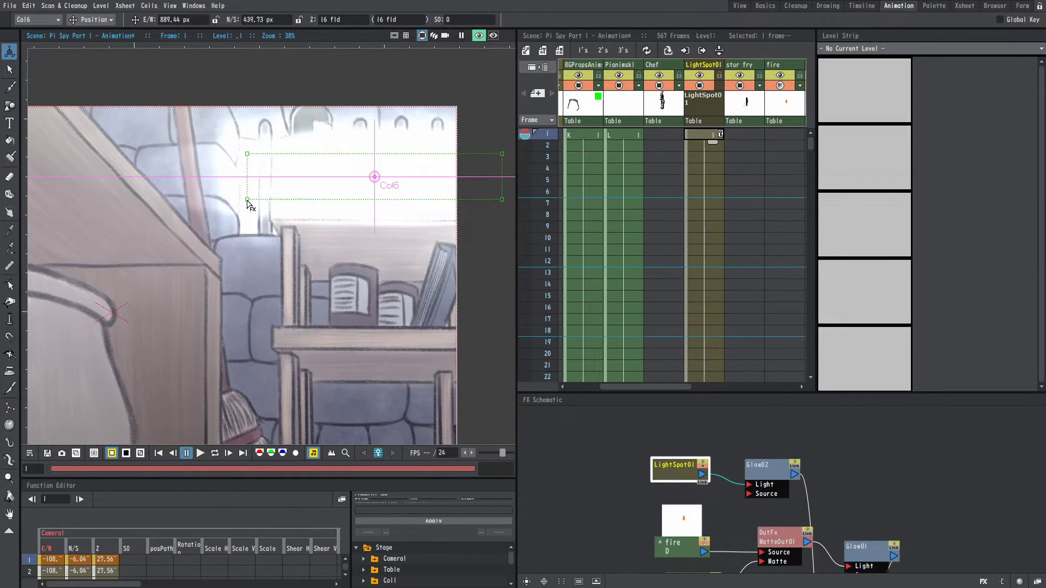
pyautogui.scroll(-2, 247, 201)
# Set Glow02's Brightness to 50, close its settings, and nudge the light spot up-left.
pyautogui.doubleClick(755, 473)
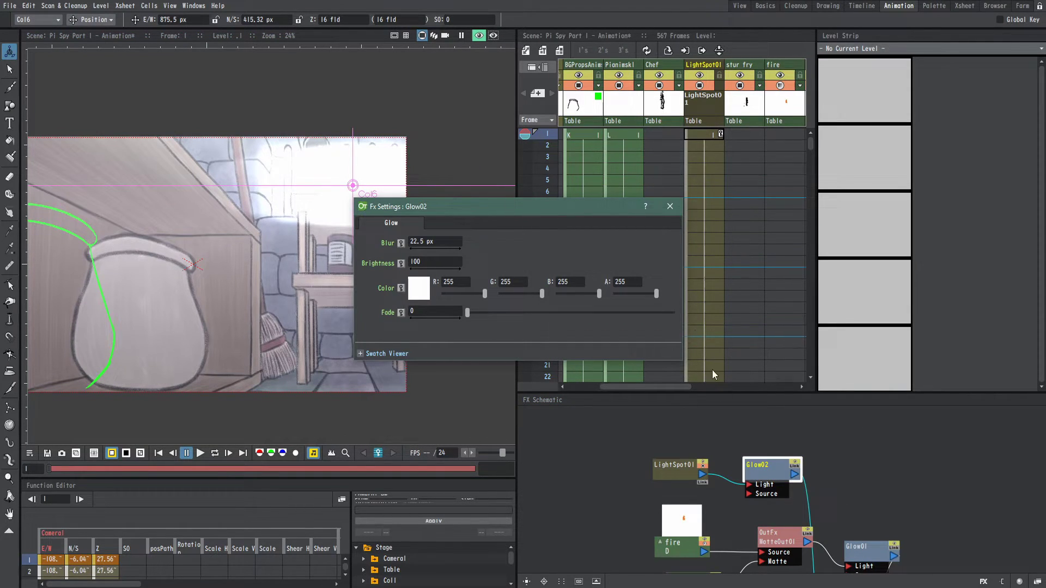
pyautogui.doubleClick(440, 261)
pyautogui.write('50')
pyautogui.press('Return')
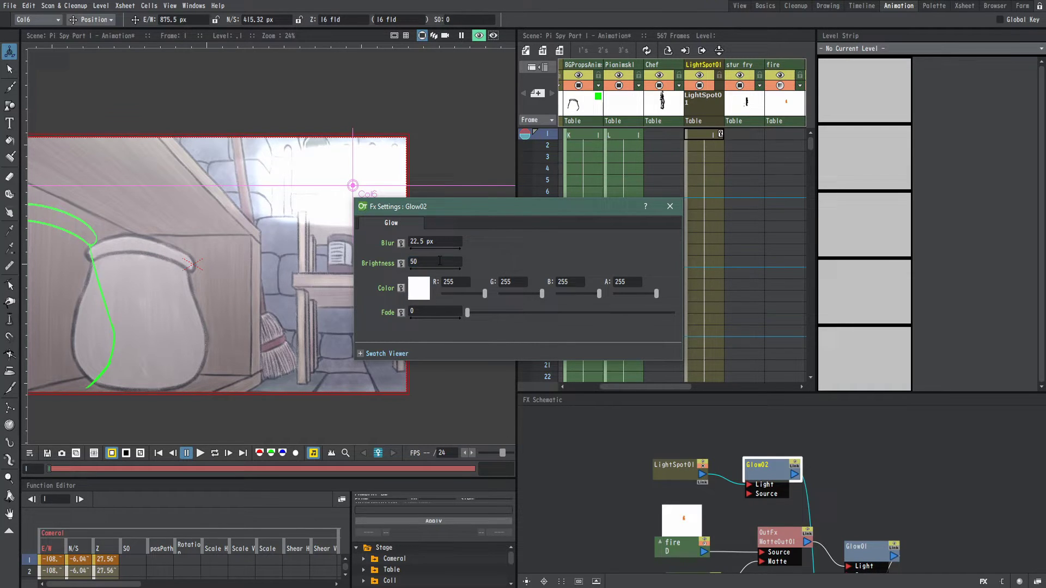
pyautogui.moveTo(472, 215); pyautogui.dragTo(570, 206)
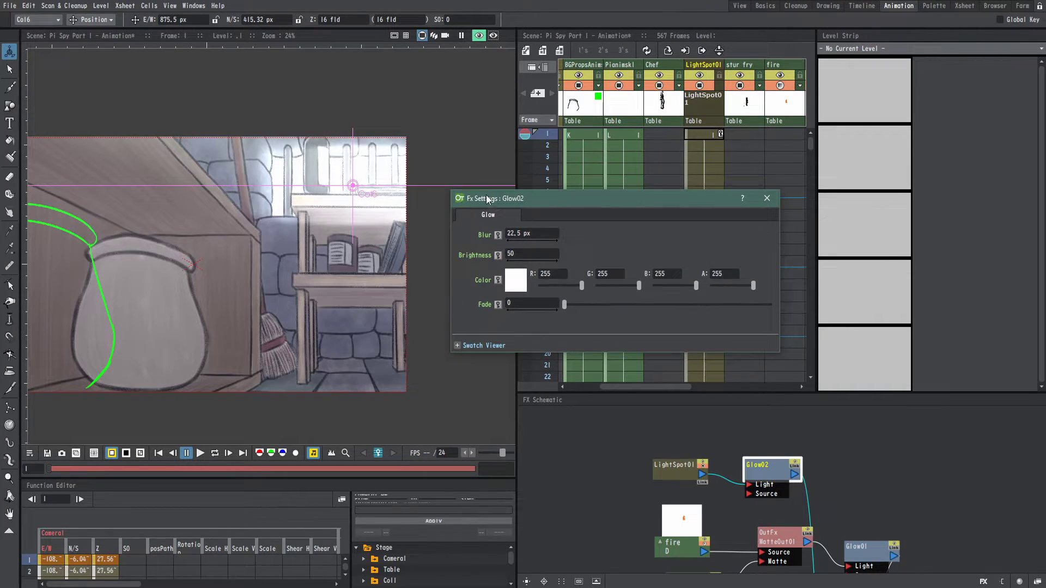
pyautogui.scroll(3, 318, 200)
pyautogui.scroll(-2, 449, 159)
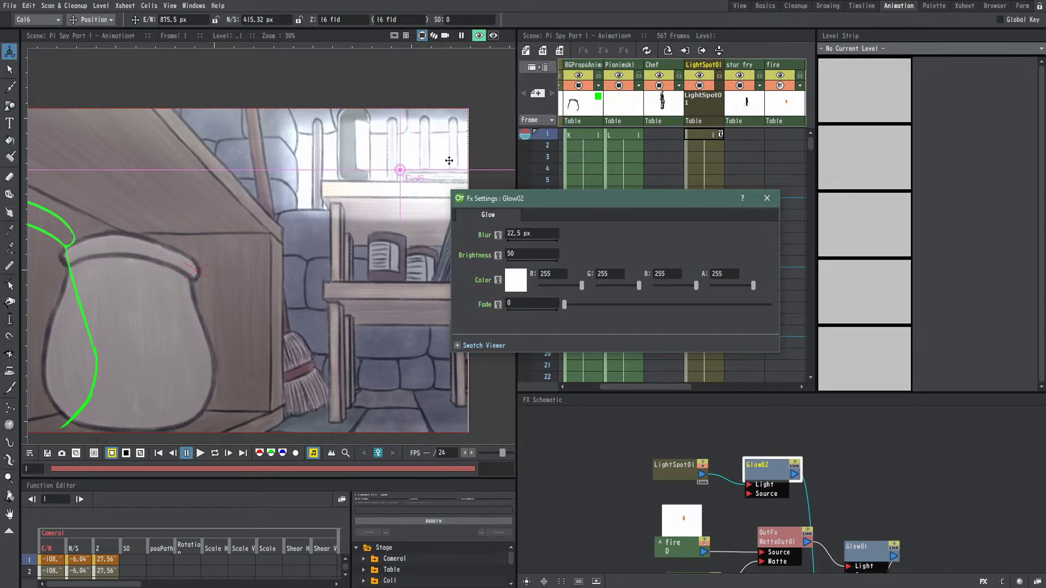
pyautogui.click(767, 198)
pyautogui.moveTo(366, 188); pyautogui.dragTo(363, 183)
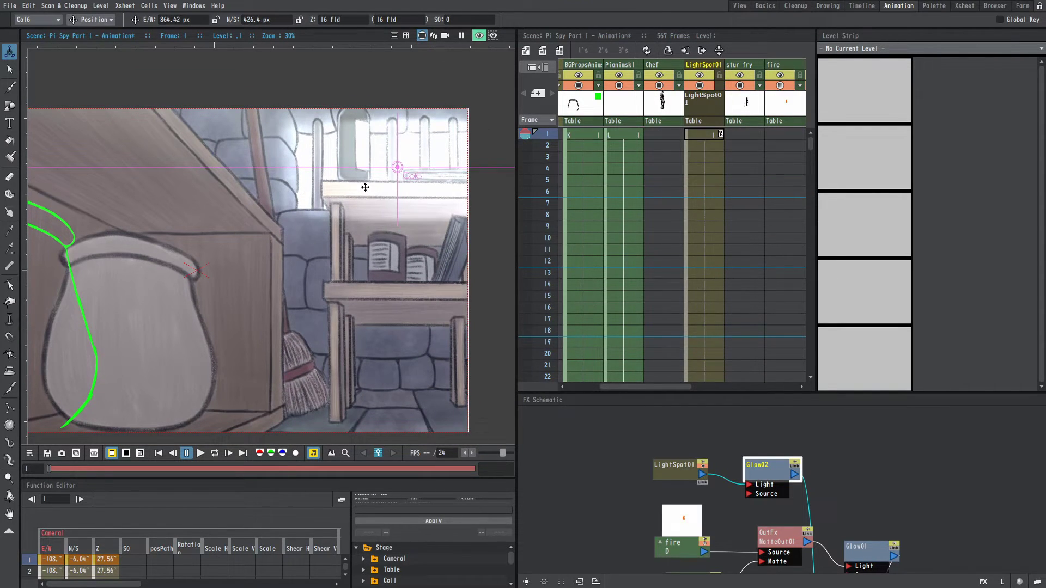
# With LightSpot01 at frame 1 and the Animate tool, drag its corner inward around the window.
pyautogui.click(697, 137)
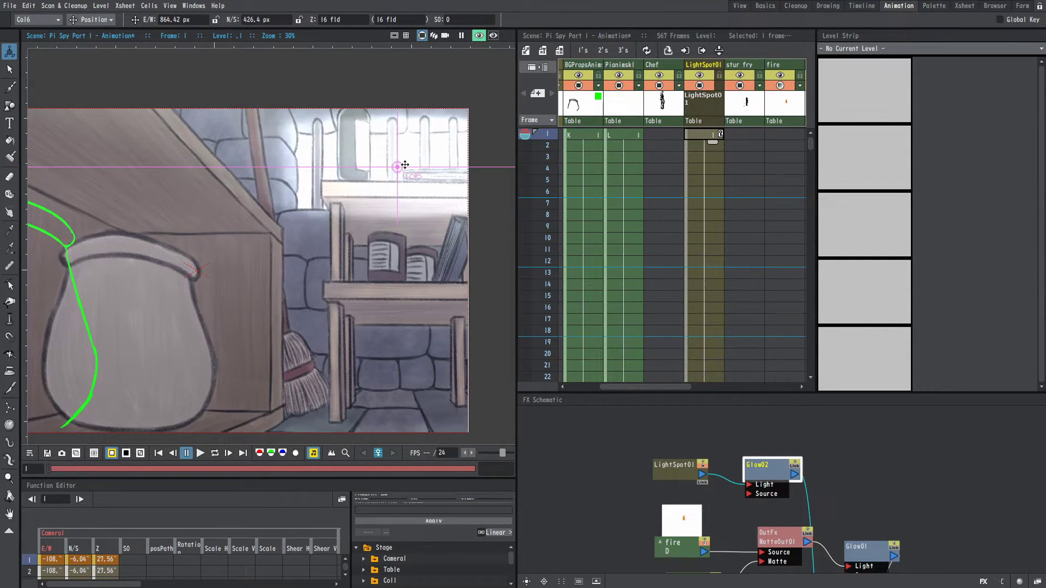
pyautogui.click(9, 67)
pyautogui.click(9, 51)
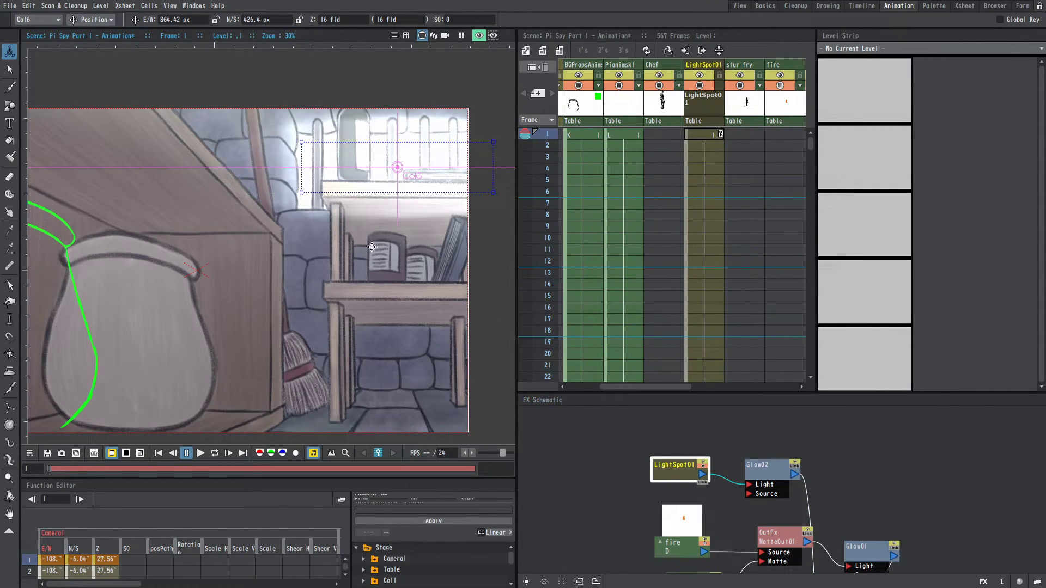
pyautogui.moveTo(300, 198); pyautogui.dragTo(310, 185)
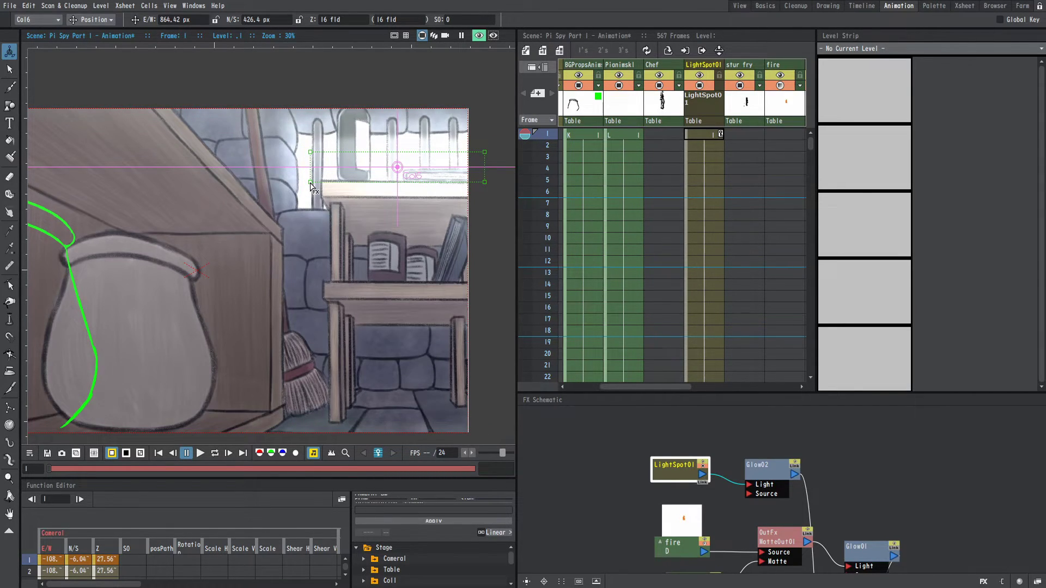
pyautogui.scroll(-2, 453, 258)
pyautogui.scroll(3, 454, 258)
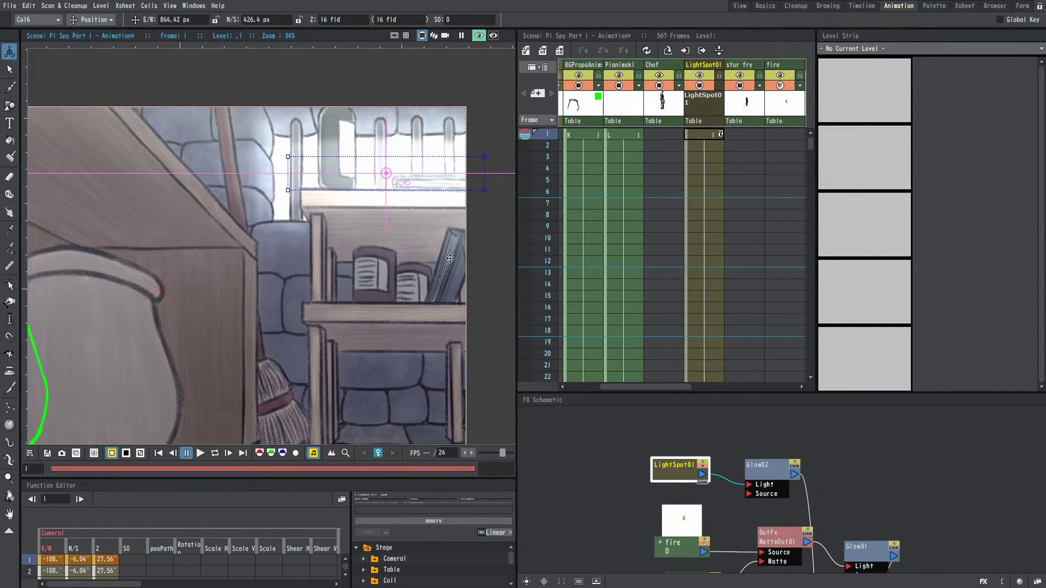
# Lower Glow02's Brightness to 25 and close its settings.
pyautogui.doubleClick(769, 469)
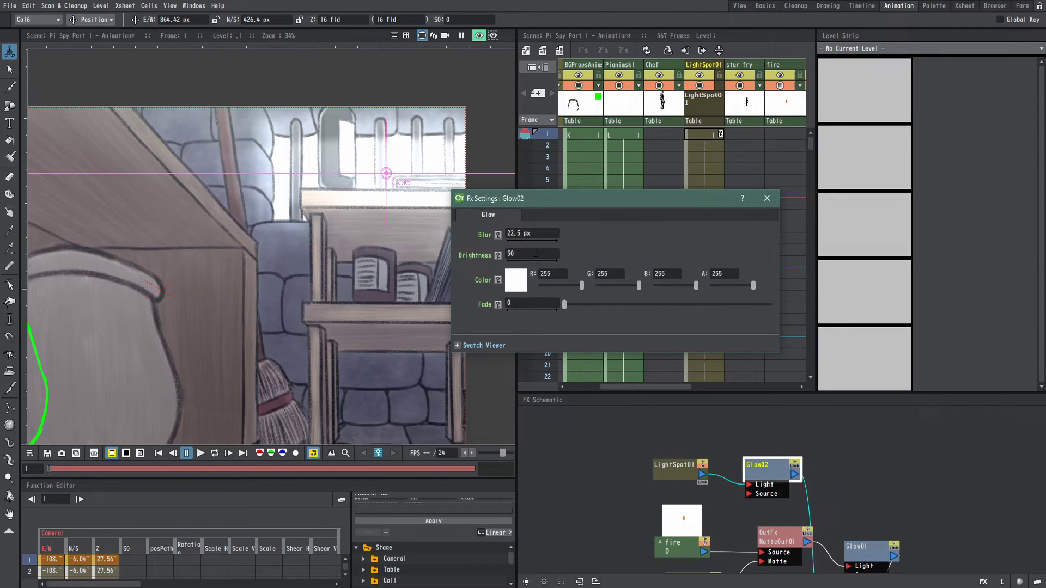
pyautogui.click(535, 253)
pyautogui.write('25')
pyautogui.press('Return')
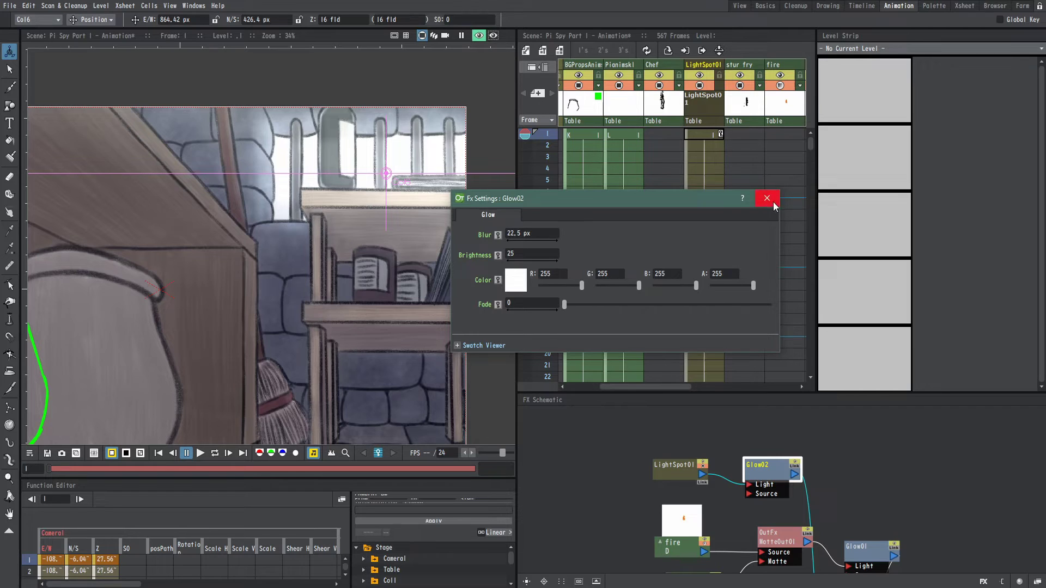
pyautogui.click(768, 198)
# Select LightSpot01 and shrink the spot further around the kitchen window.
pyautogui.click(674, 466)
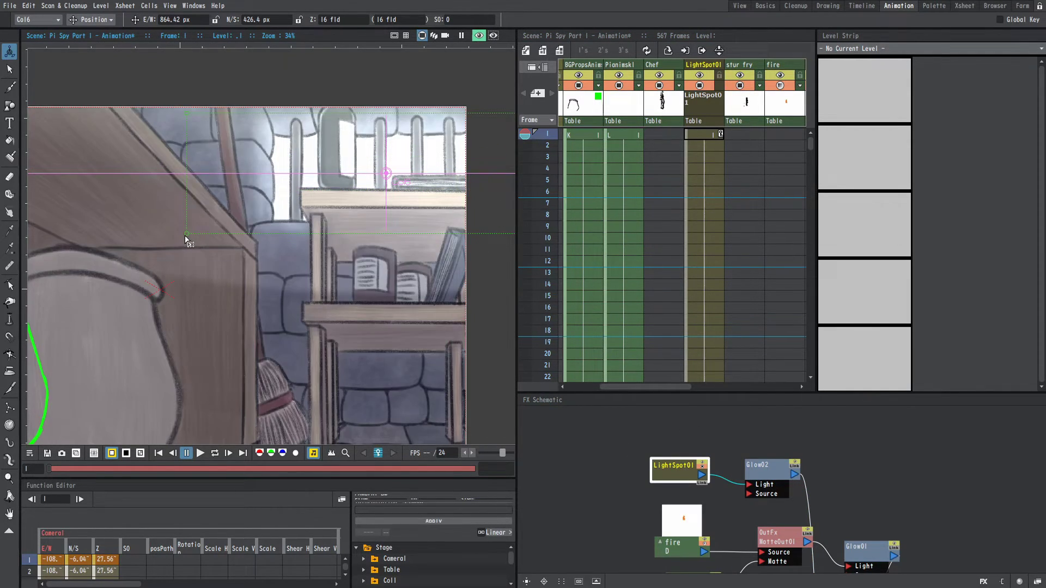
pyautogui.moveTo(189, 235); pyautogui.dragTo(289, 197)
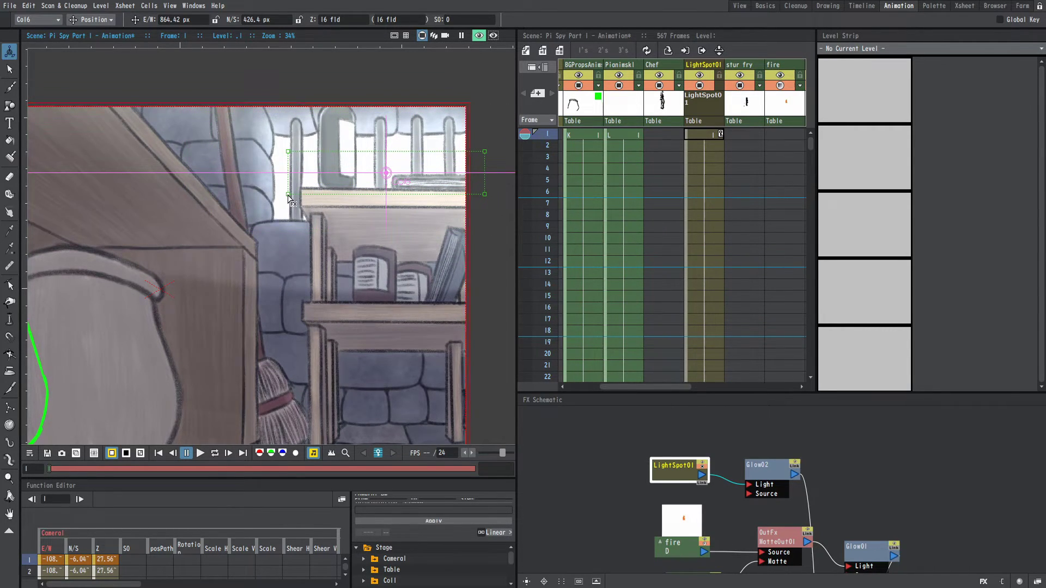
pyautogui.scroll(-2, 434, 325)
pyautogui.scroll(1, 433, 326)
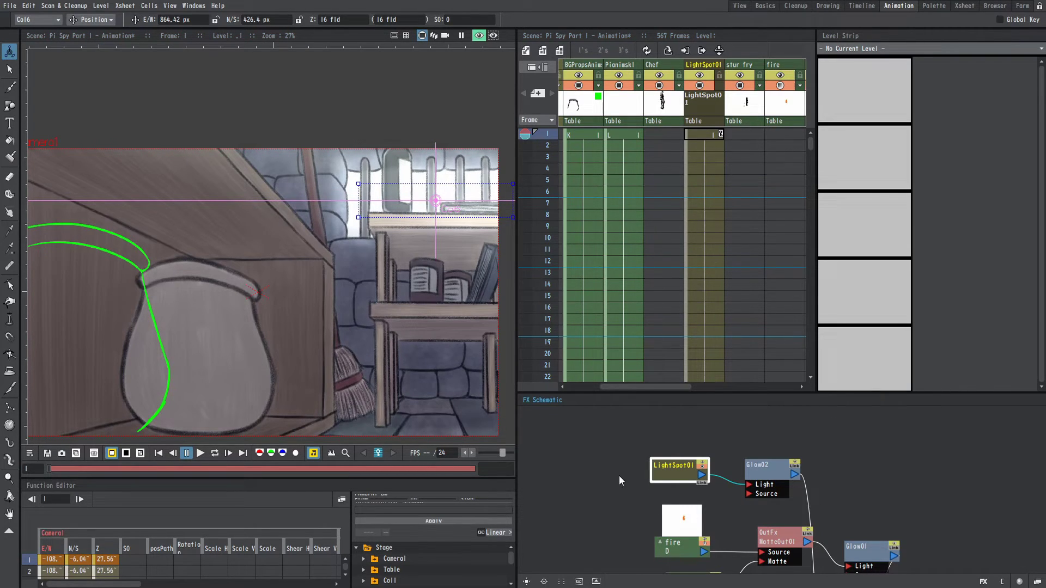
# Set the Glow02 Brightness to 30, after first trying 100, and close its settings.
pyautogui.doubleClick(756, 475)
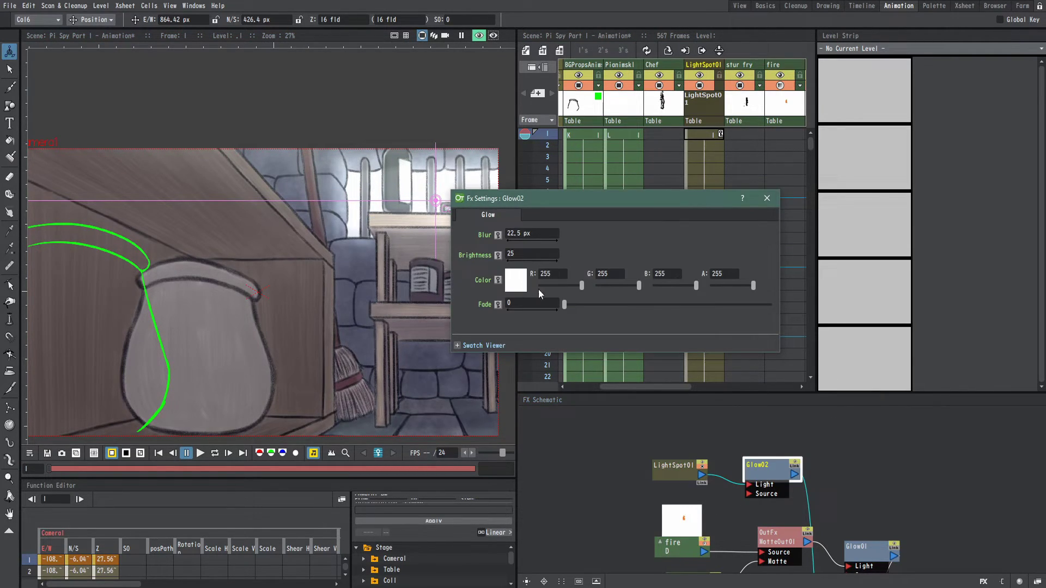
pyautogui.click(530, 253)
pyautogui.write('100')
pyautogui.press('Return')
pyautogui.click(530, 253)
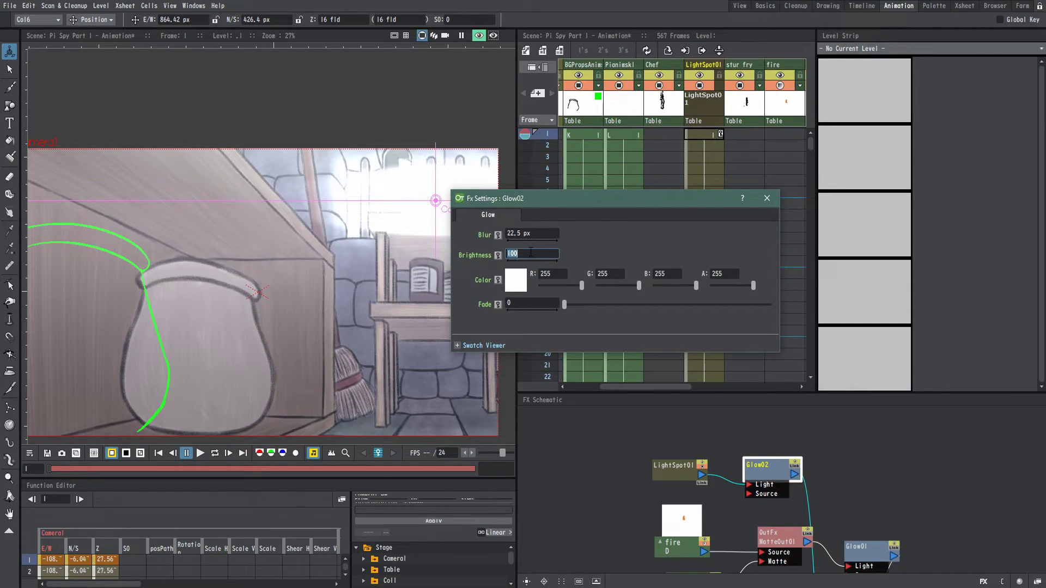
pyautogui.write('2')
pyautogui.press('BackSpace')
pyautogui.write('30')
pyautogui.press('Return')
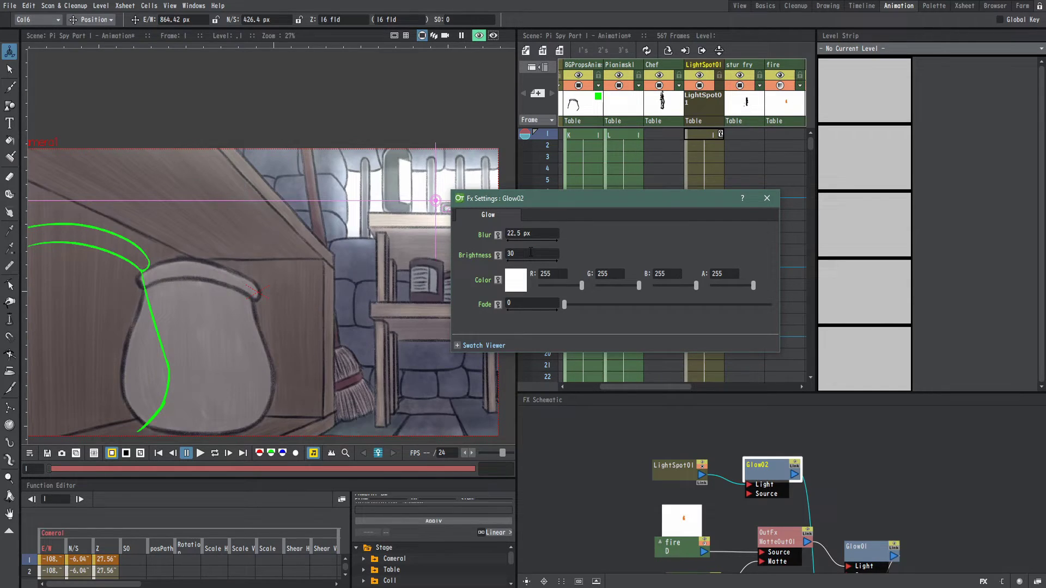
pyautogui.click(767, 199)
# Hide the LightSpot01 column from the preview, then show it again to compare.
pyautogui.scroll(-2, 293, 288)
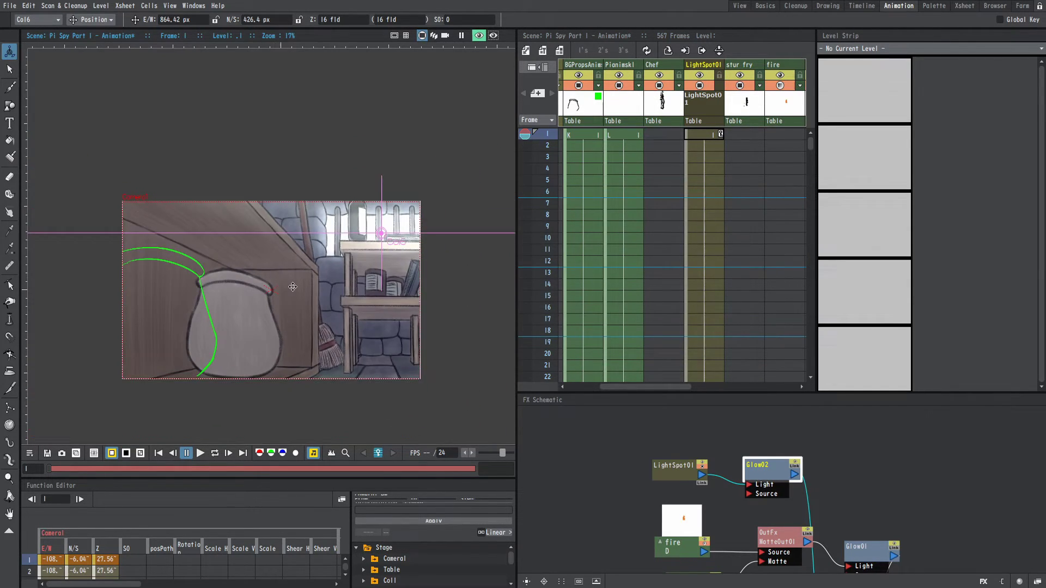
pyautogui.scroll(2, 293, 288)
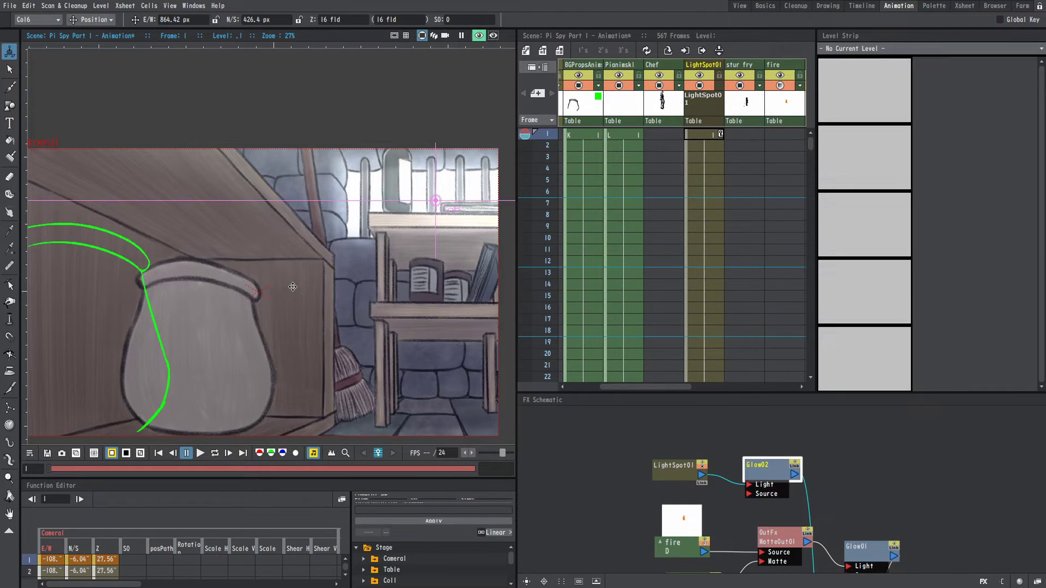
pyautogui.scroll(-2, 293, 287)
pyautogui.scroll(1, 373, 115)
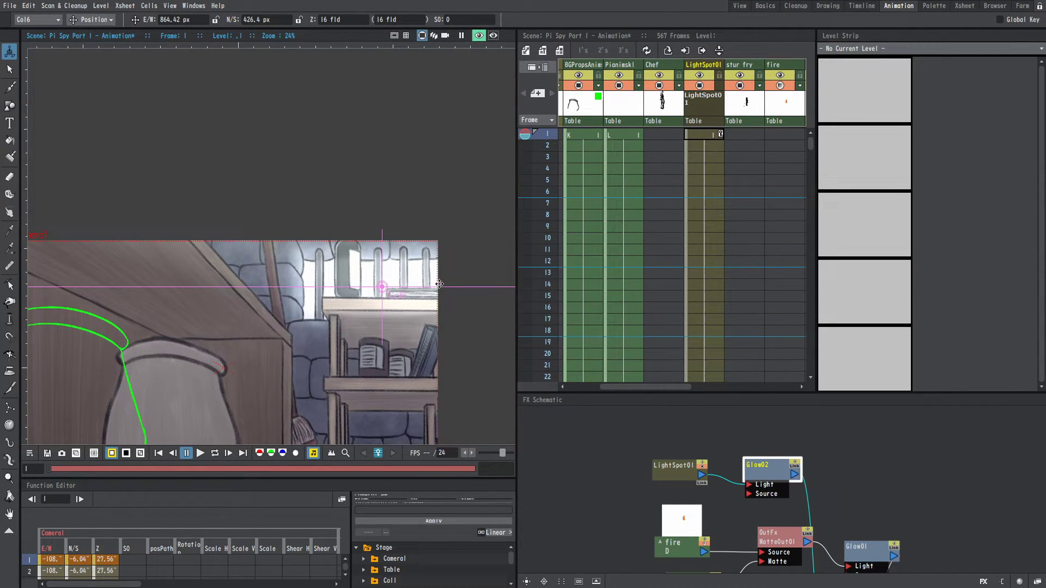
pyautogui.scroll(1, 439, 284)
pyautogui.scroll(1, 431, 164)
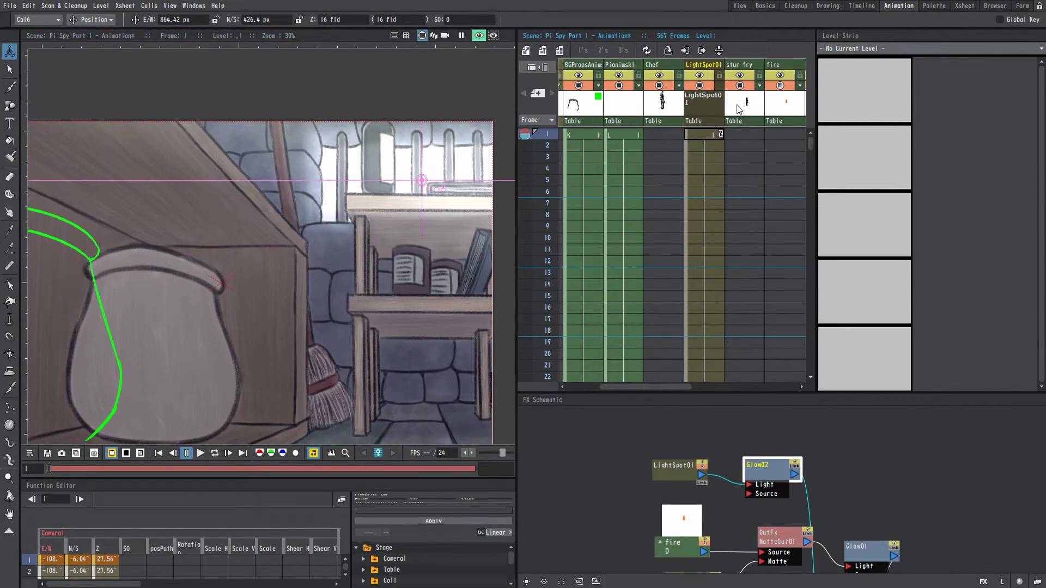
pyautogui.click(693, 75)
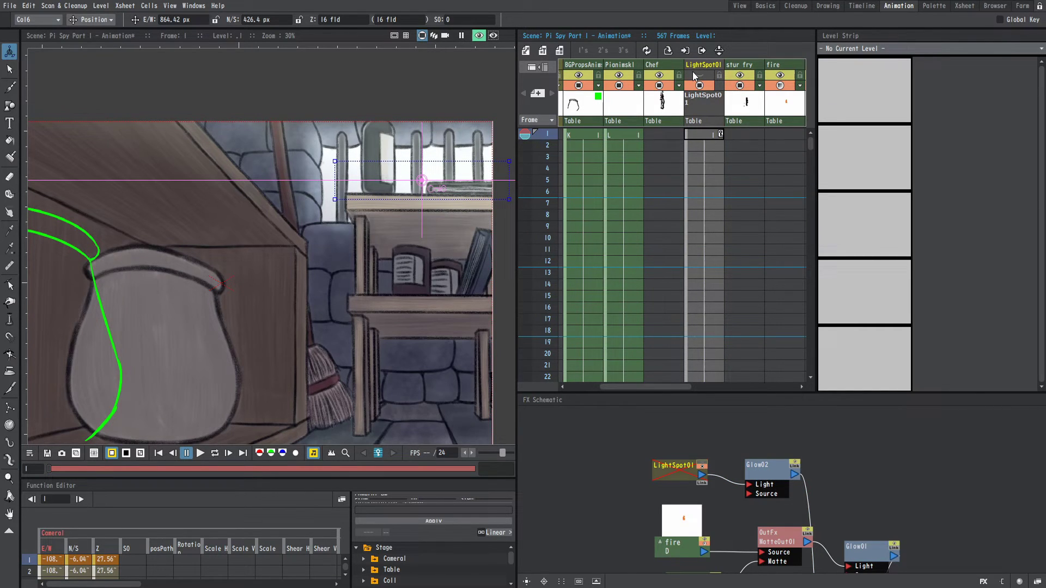
pyautogui.click(693, 72)
pyautogui.scroll(-3, 341, 305)
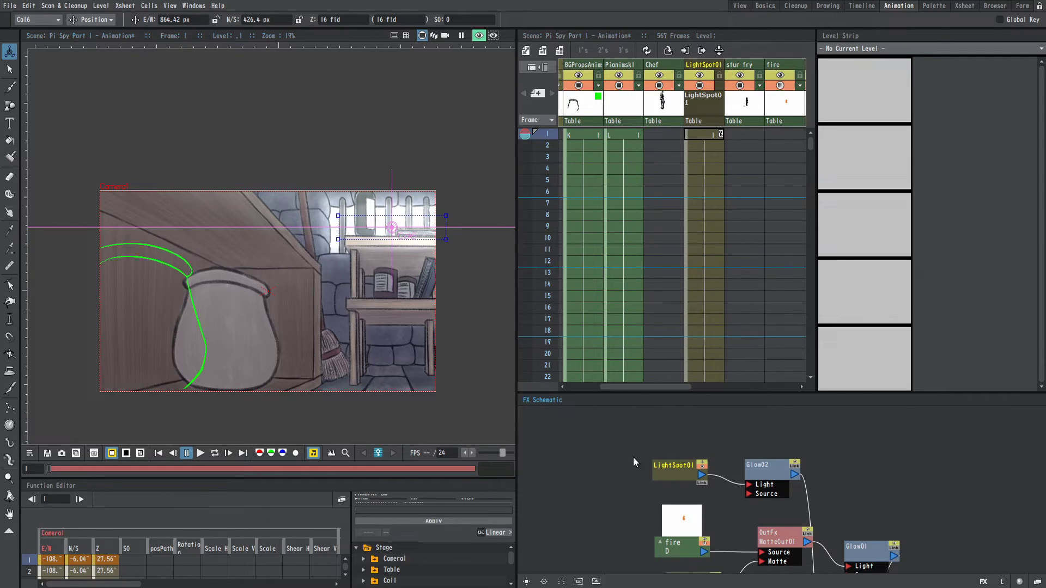
# Set the LightSpot01 Softness to 0.2 and close its settings.
pyautogui.doubleClick(689, 480)
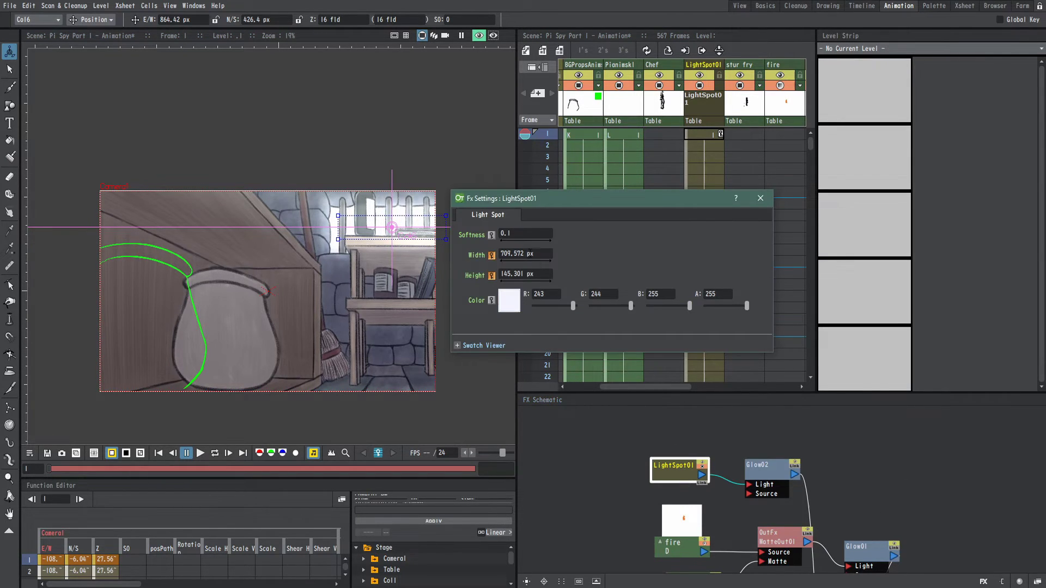
pyautogui.click(526, 235)
pyautogui.write('2')
pyautogui.press('Return')
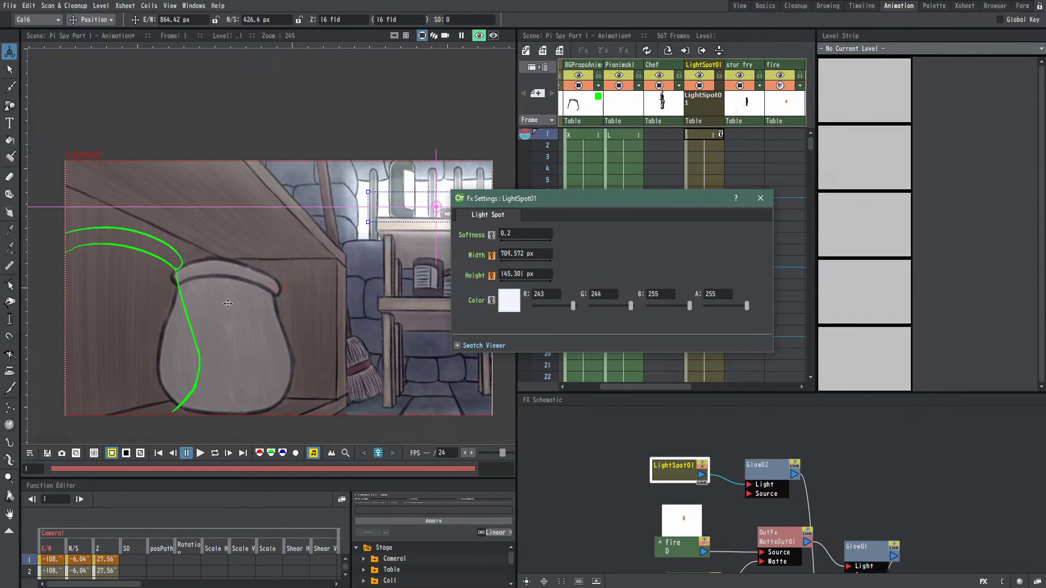
pyautogui.scroll(1, 228, 304)
pyautogui.click(757, 201)
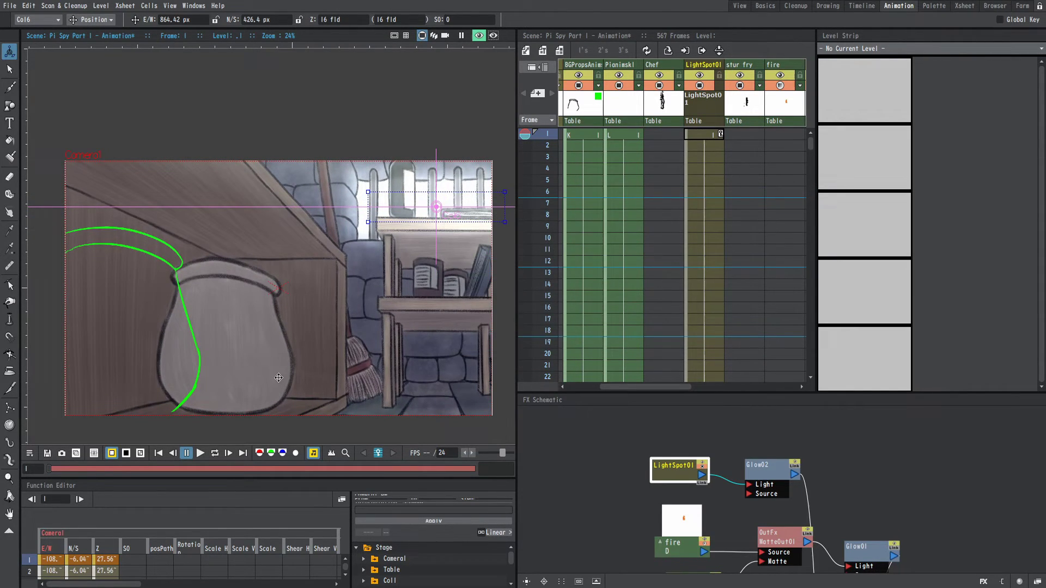
# Toggle the LightSpot01 column's preview visibility off and back on to compare.
pyautogui.click(702, 77)
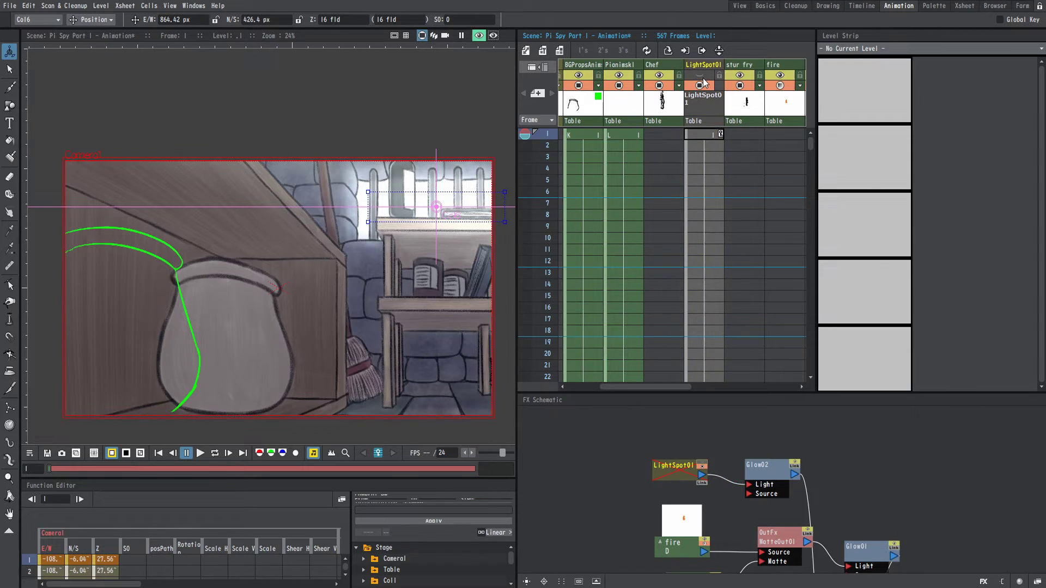
pyautogui.click(702, 78)
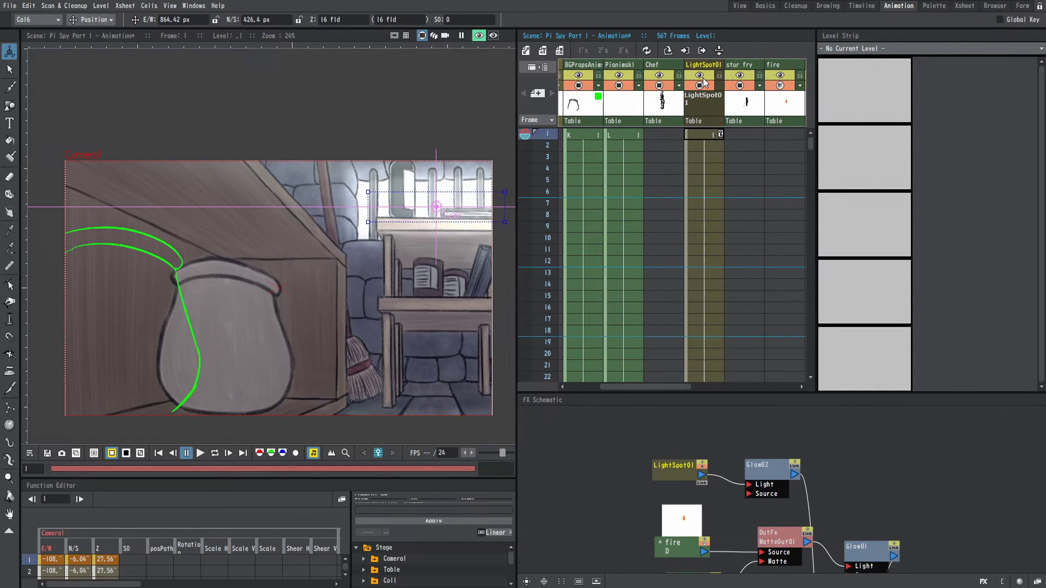
pyautogui.scroll(-2, 554, 207)
pyautogui.scroll(-1, 358, 281)
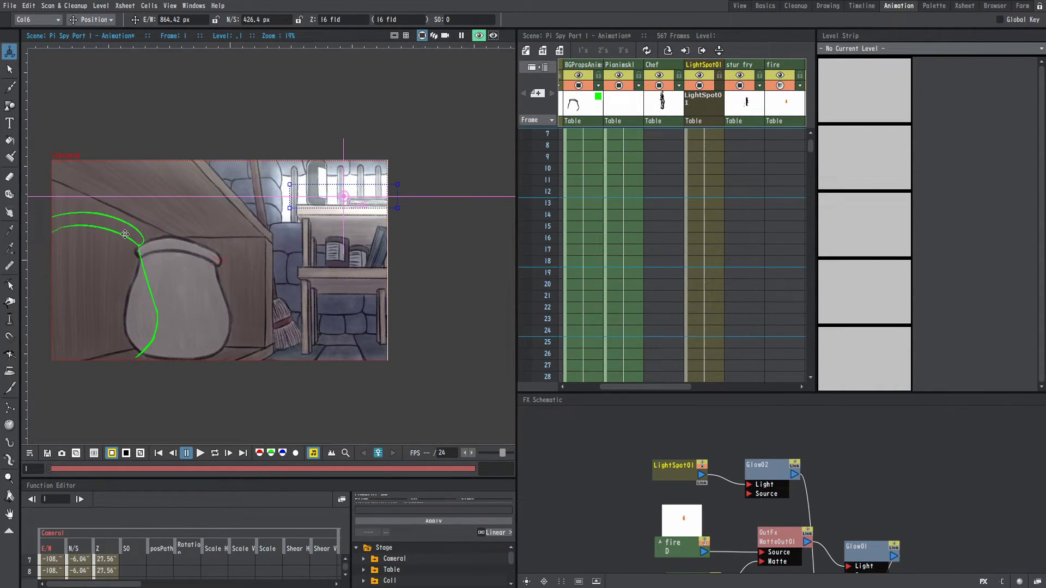
pyautogui.scroll(2, 125, 234)
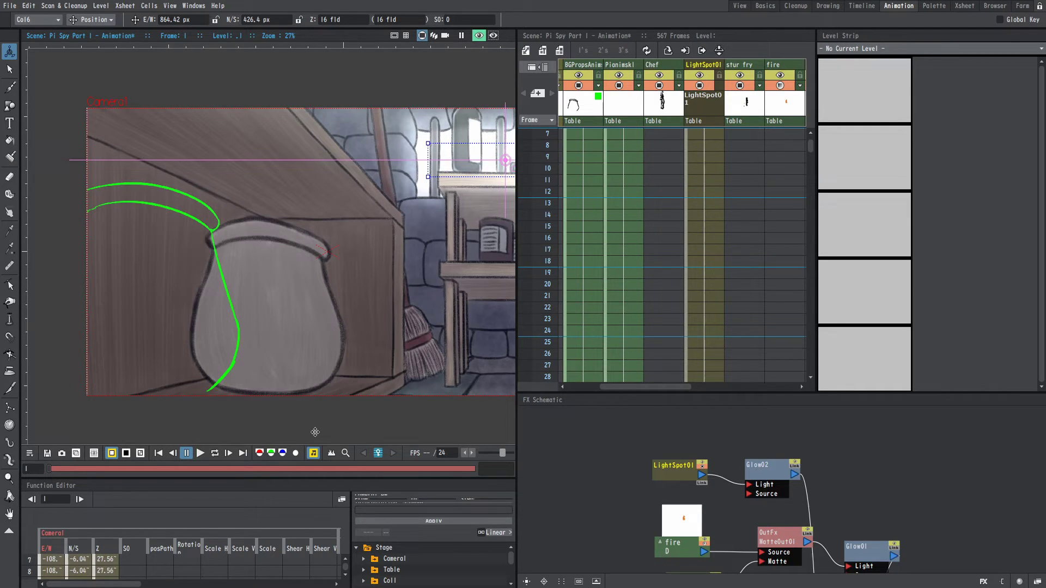
pyautogui.scroll(-2, 349, 376)
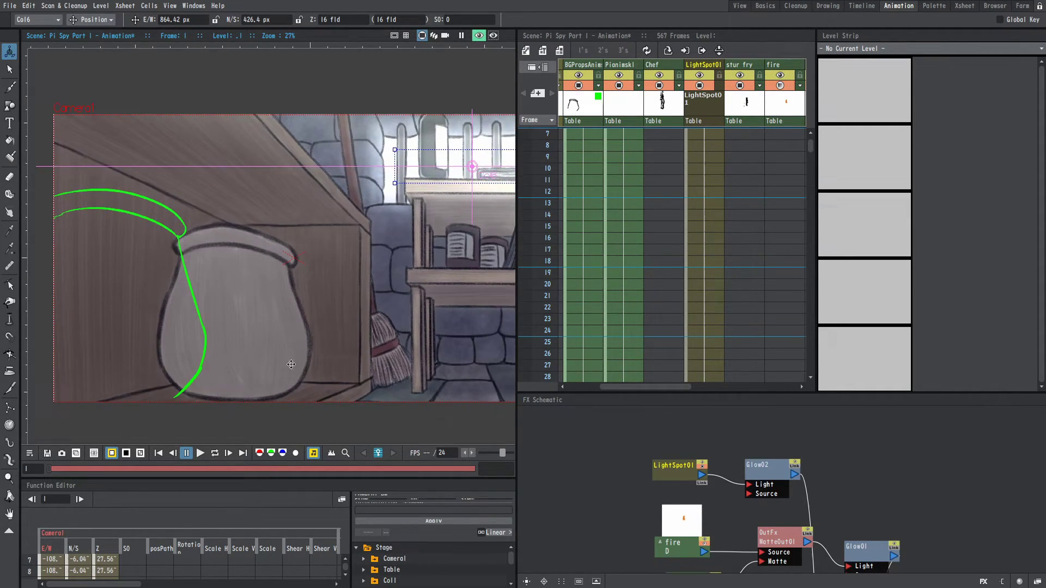